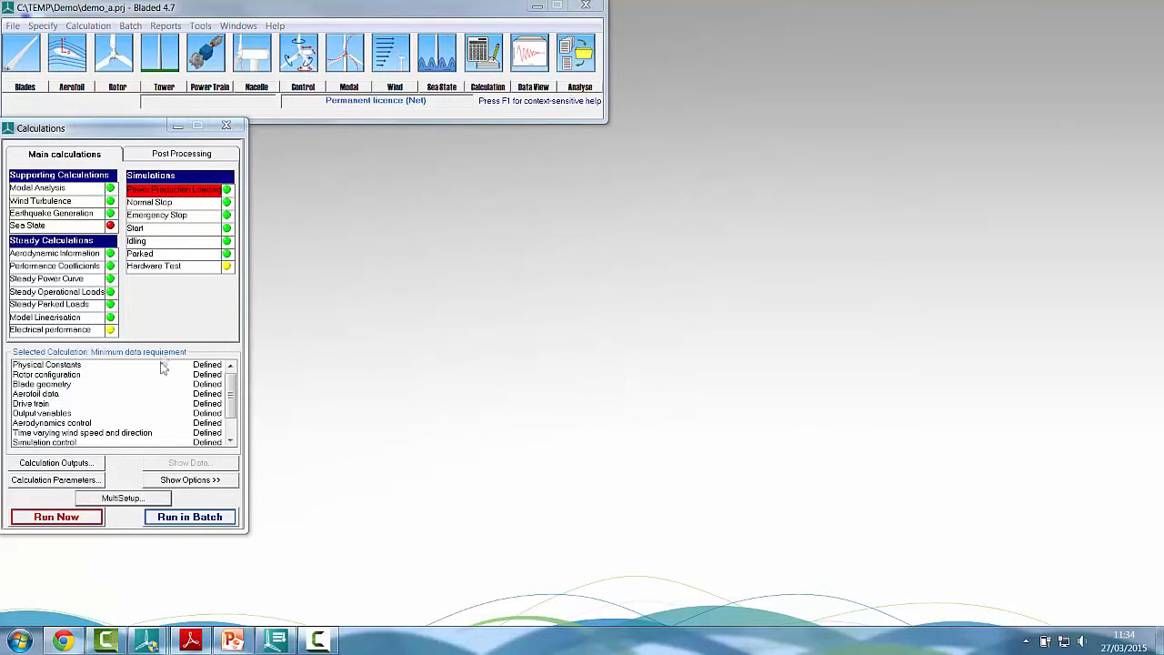
Open MultiSetup for the Power Production Loading calculation and maximize its window.
{"action": "left_click", "coordinate": [122, 500]}
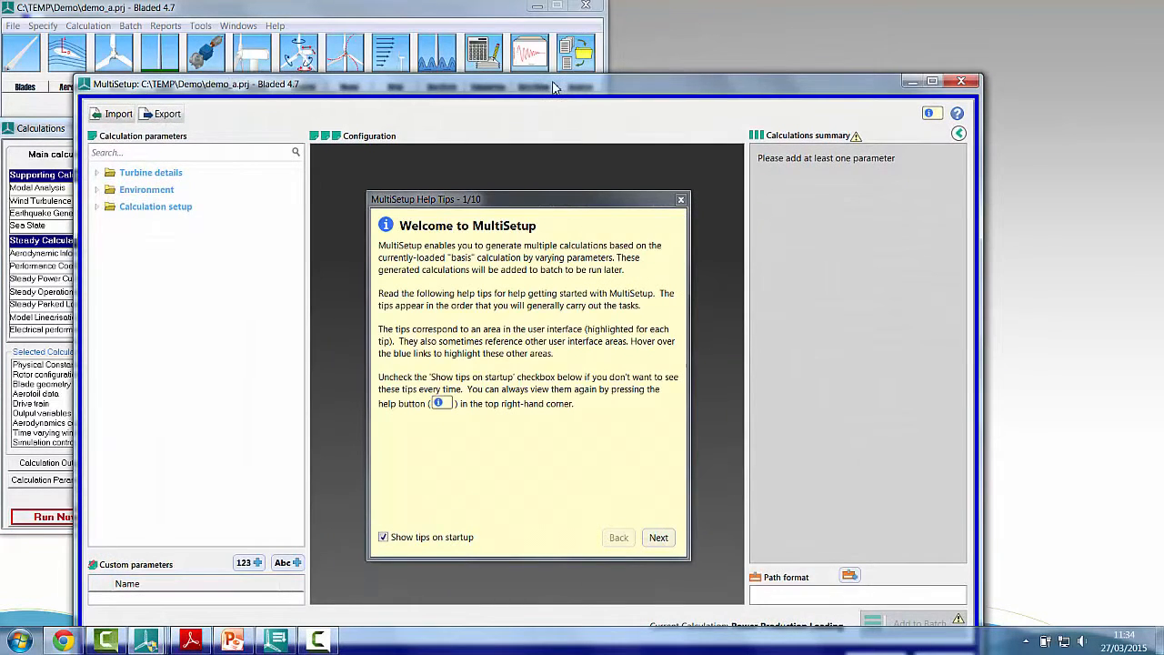
{"action": "double_click", "coordinate": [554, 86]}
{"action": "left_click_drag", "start_coordinate": [526, 199], "coordinate": [522, 135]}
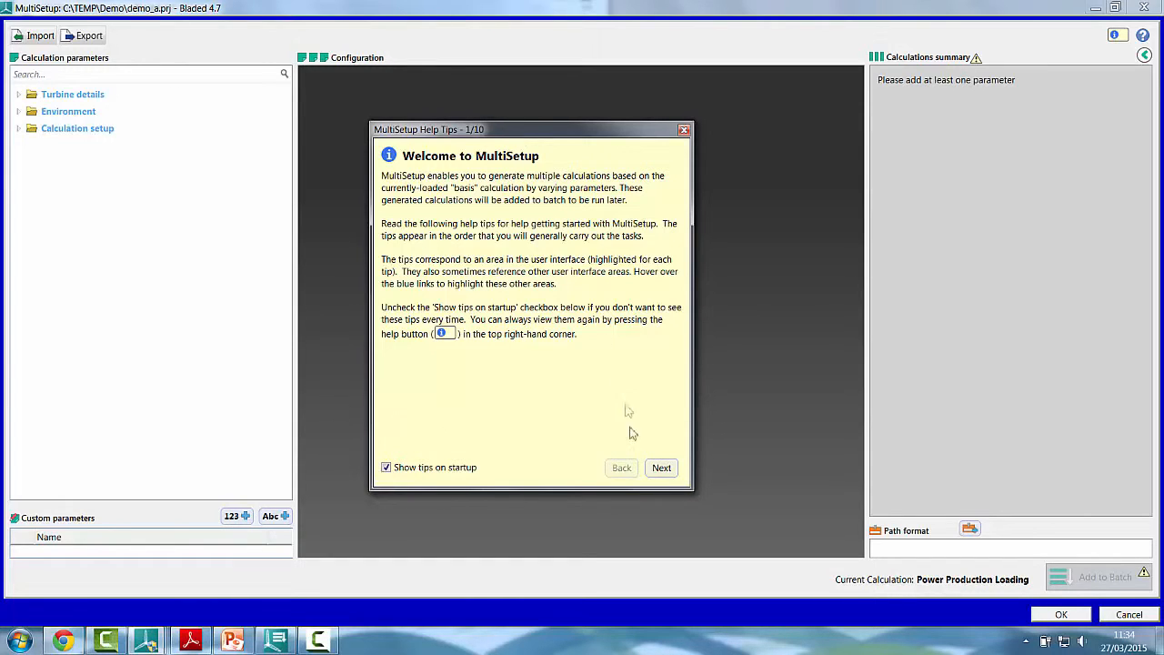
Read the MultiSetup help tips up to the Calculations Summary Area and close them.
{"action": "left_click", "coordinate": [660, 470]}
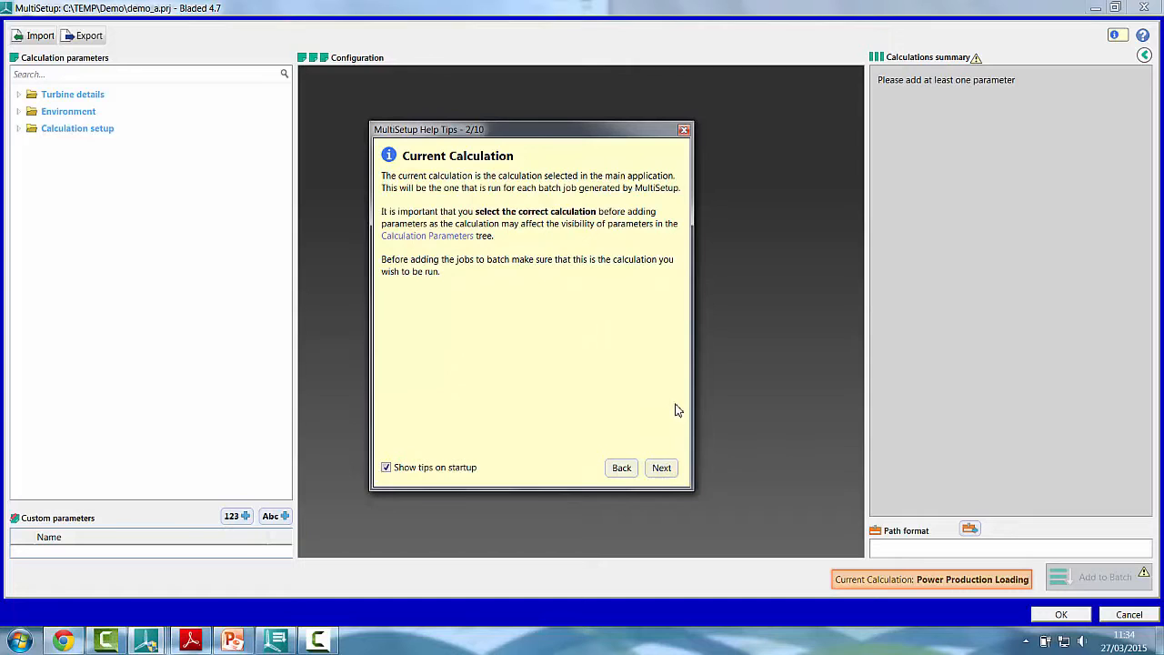
{"action": "left_click", "coordinate": [661, 468]}
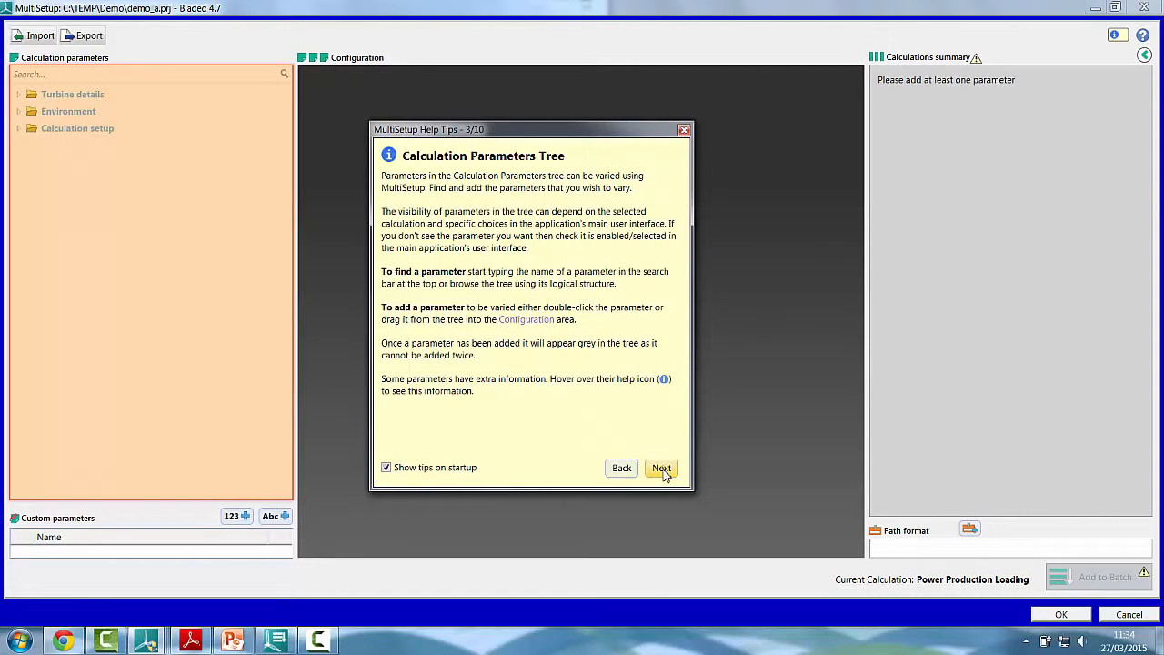
{"action": "left_click", "coordinate": [663, 472]}
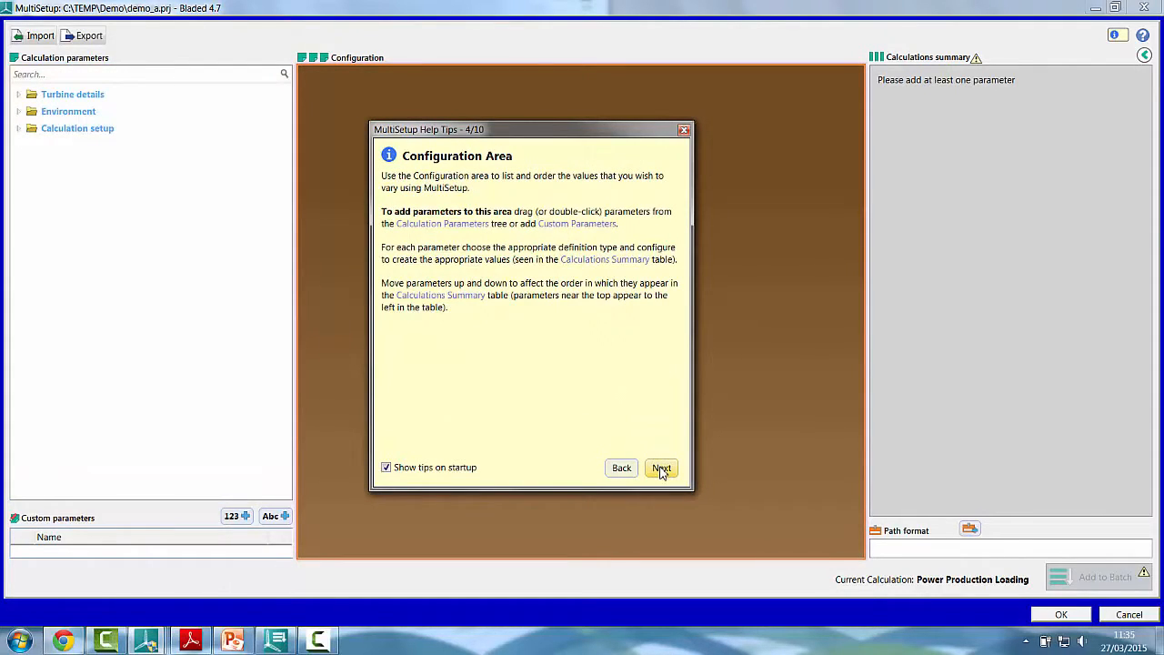
{"action": "left_click", "coordinate": [661, 470]}
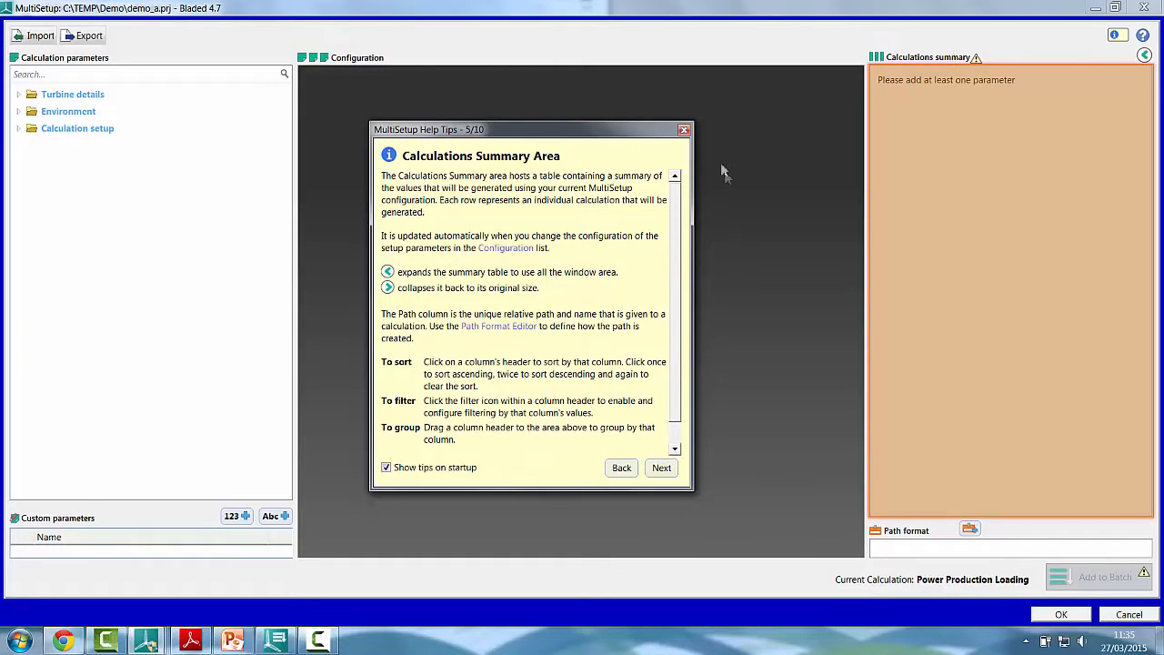
{"action": "left_click", "coordinate": [684, 129]}
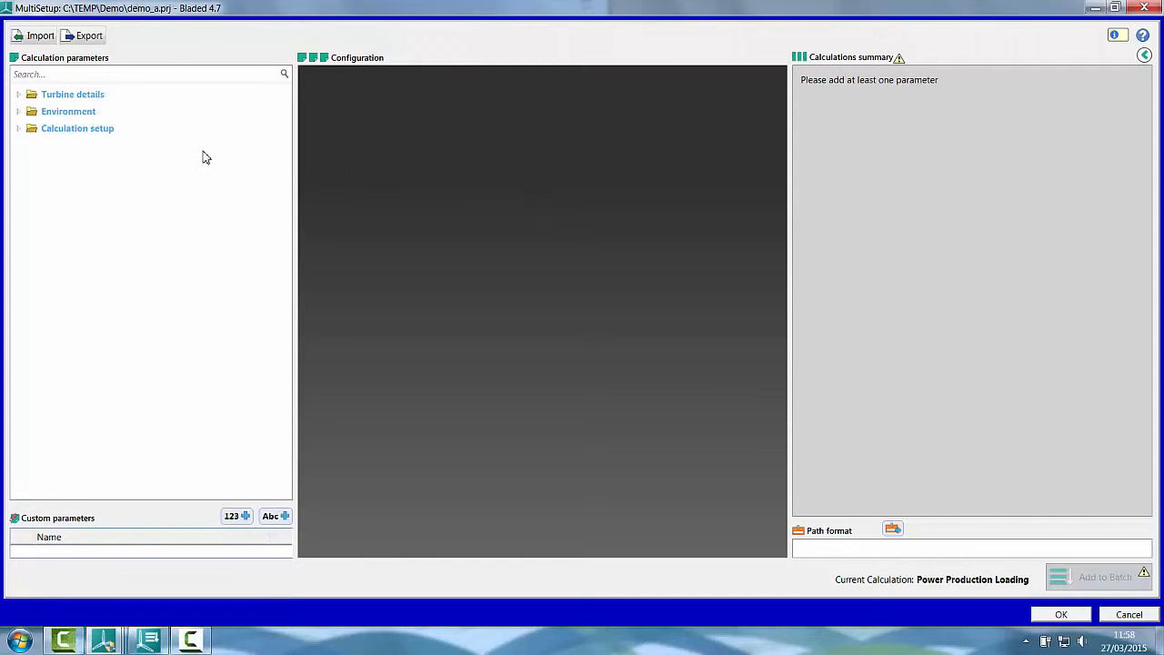
{"action": "left_click", "coordinate": [18, 128]}
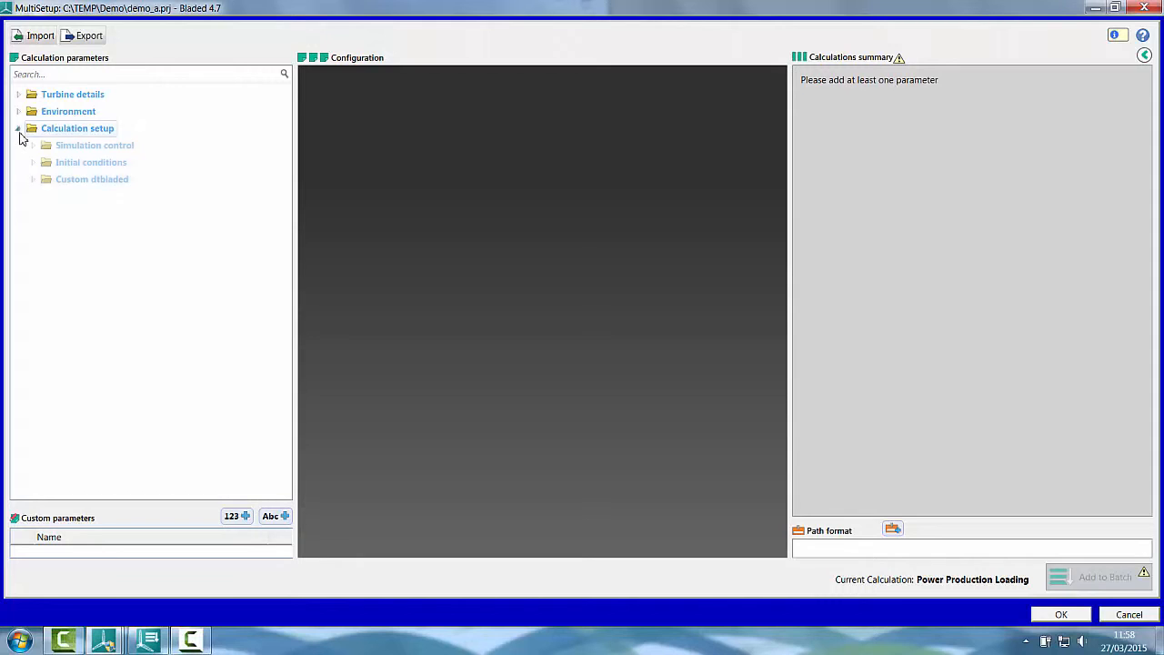
{"action": "left_click", "coordinate": [33, 147]}
{"action": "left_click", "coordinate": [18, 128]}
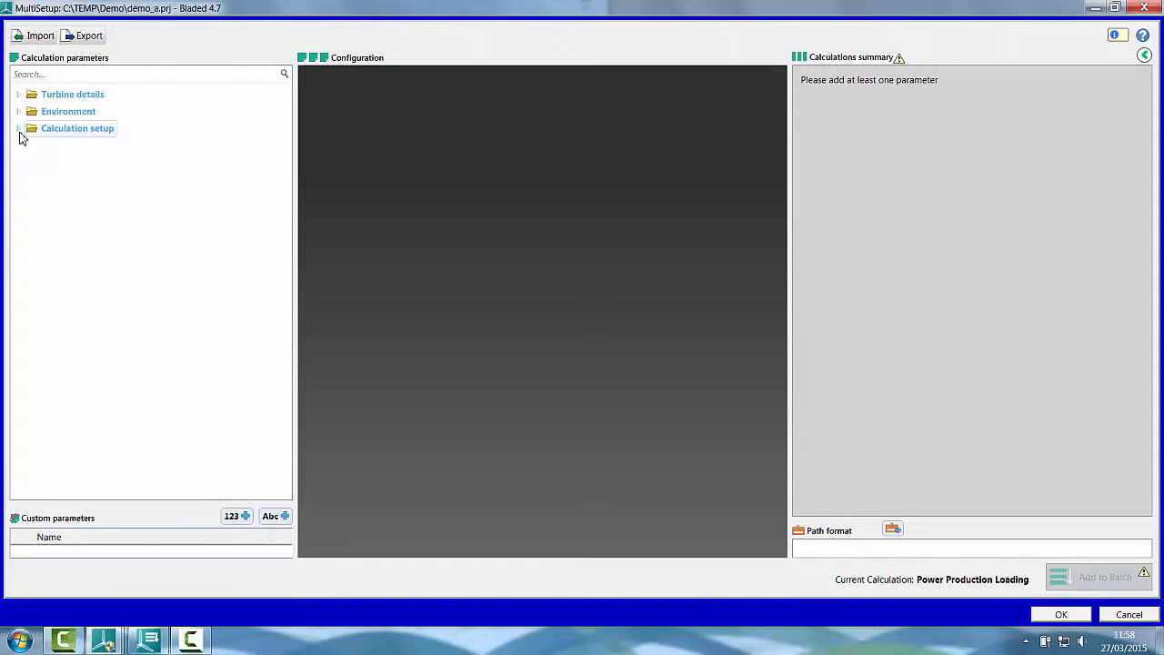
Search the calculation parameters for "wind speed" and add the constant wind model's Wind speed to the configuration.
{"action": "left_click", "coordinate": [56, 78]}
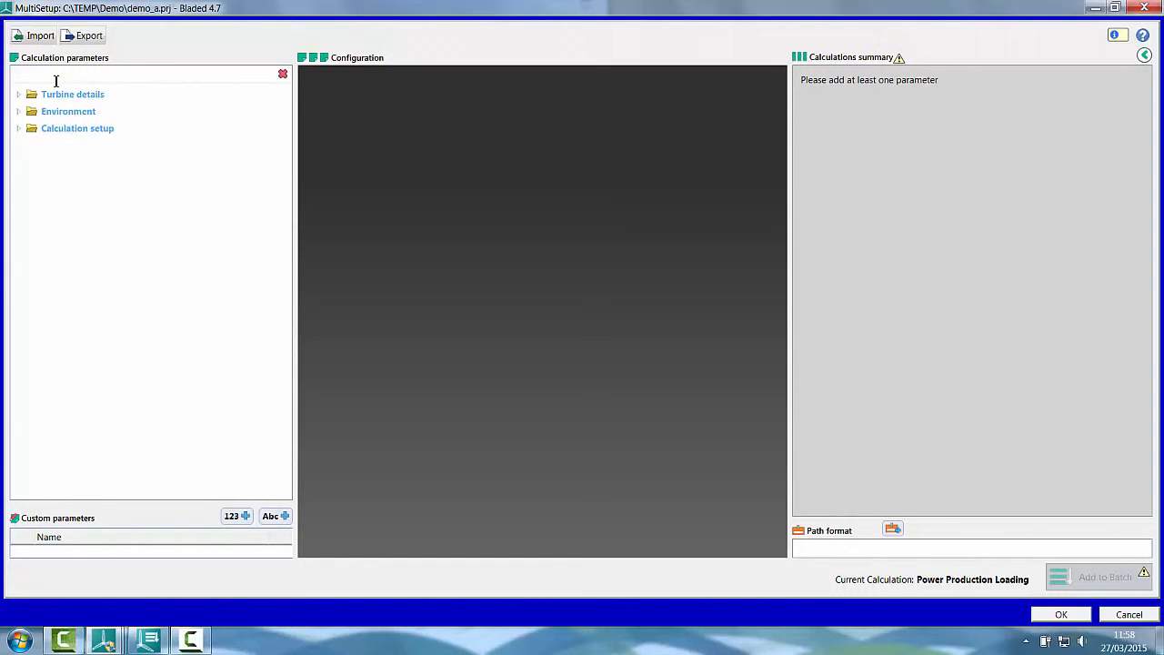
{"action": "type", "text": "wind speed"}
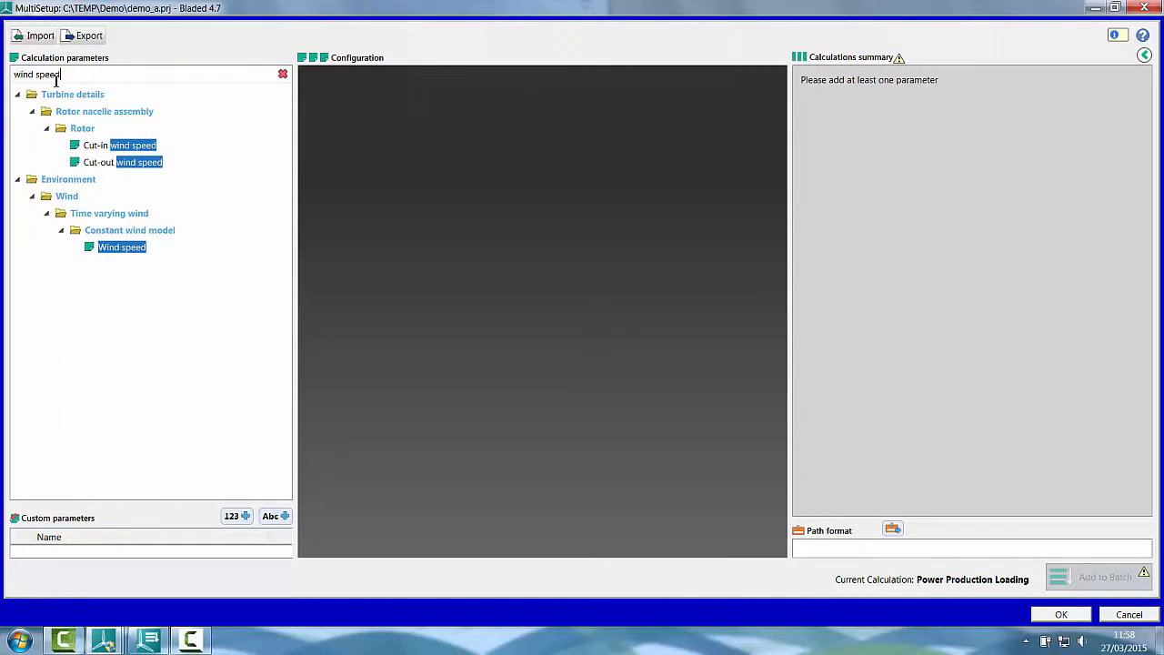
{"action": "left_click_drag", "start_coordinate": [116, 254], "coordinate": [368, 149]}
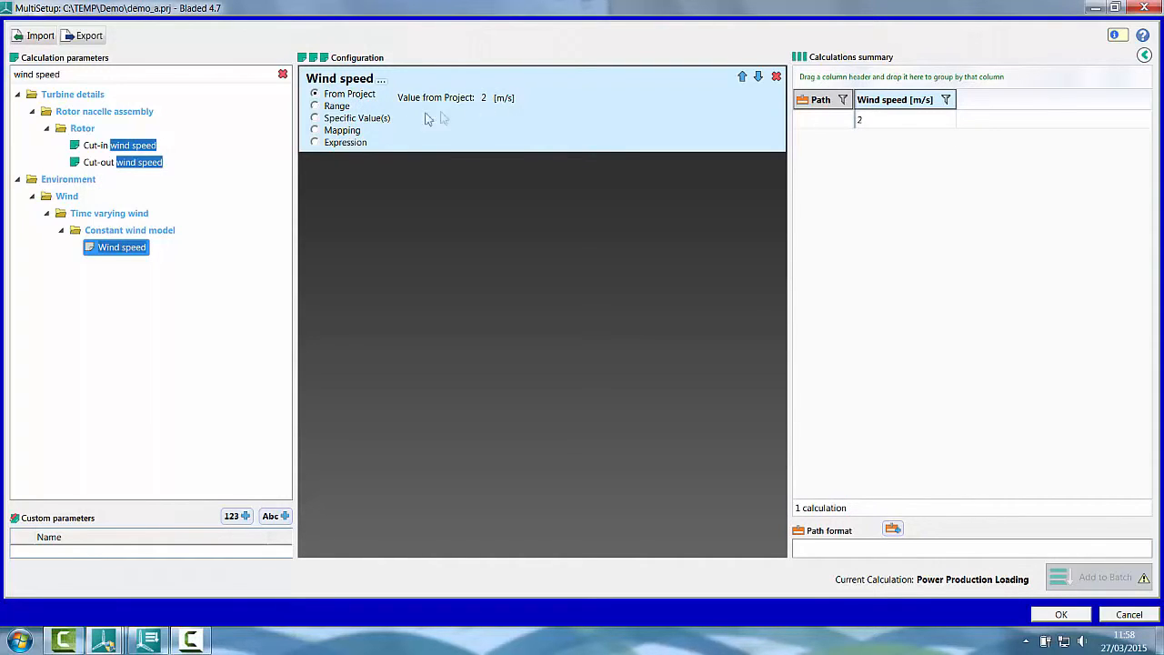
Preview the Range, Specific Value(s), Mapping and Expression definition types for Wind speed.
{"action": "left_click", "coordinate": [339, 107]}
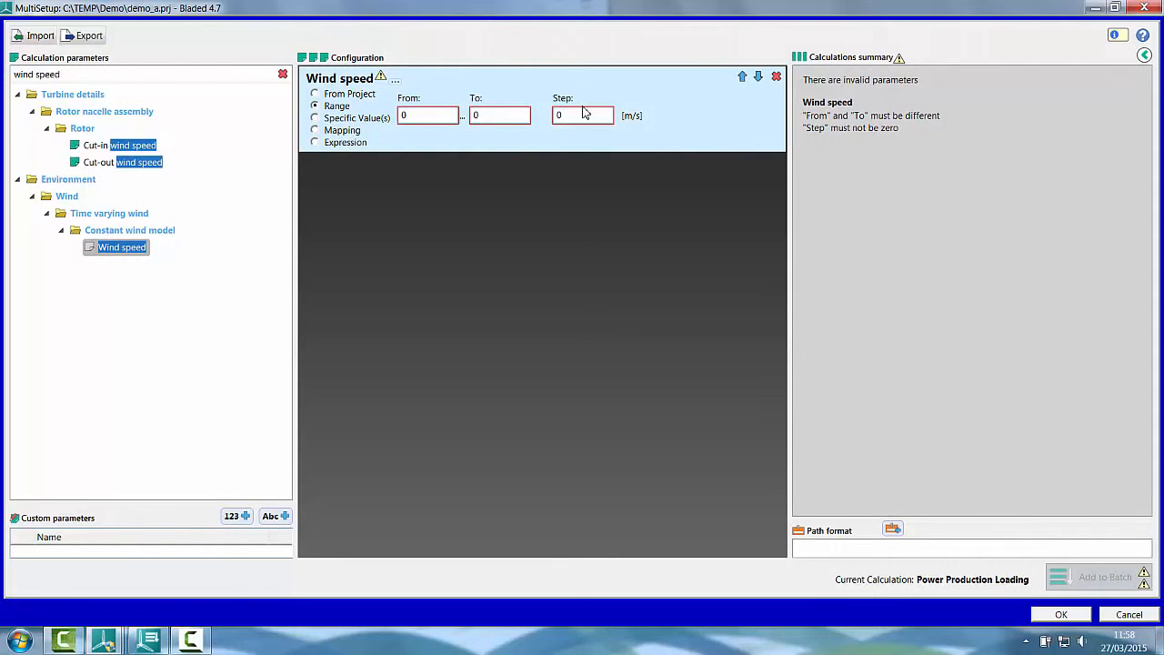
{"action": "left_click", "coordinate": [364, 121]}
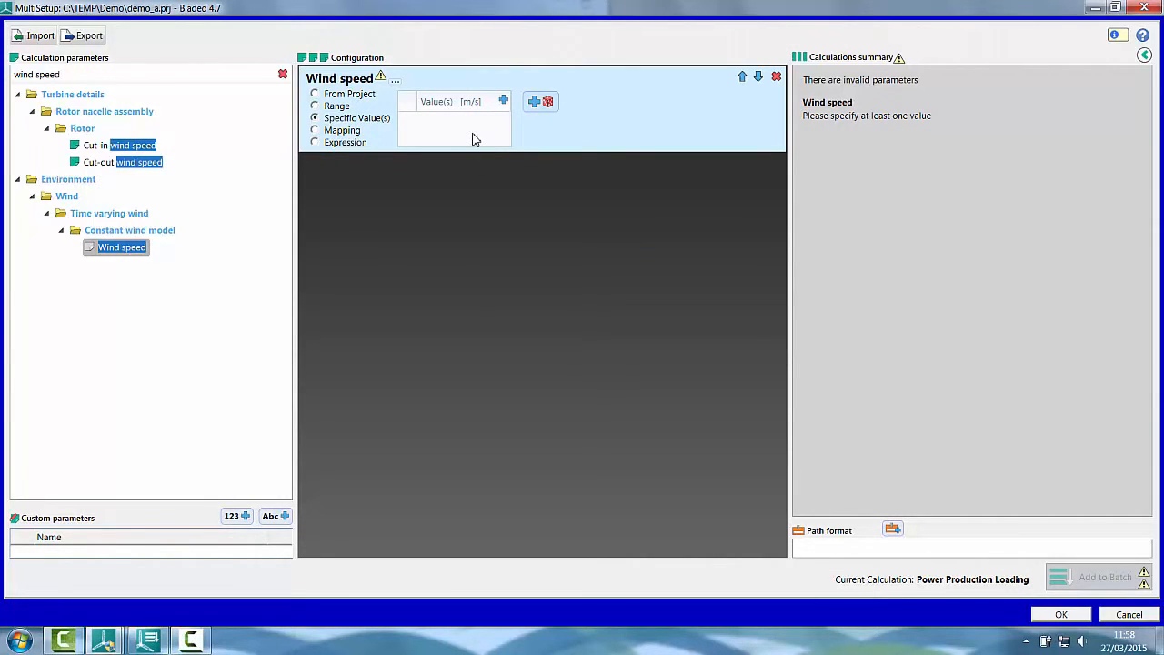
{"action": "left_click", "coordinate": [359, 132]}
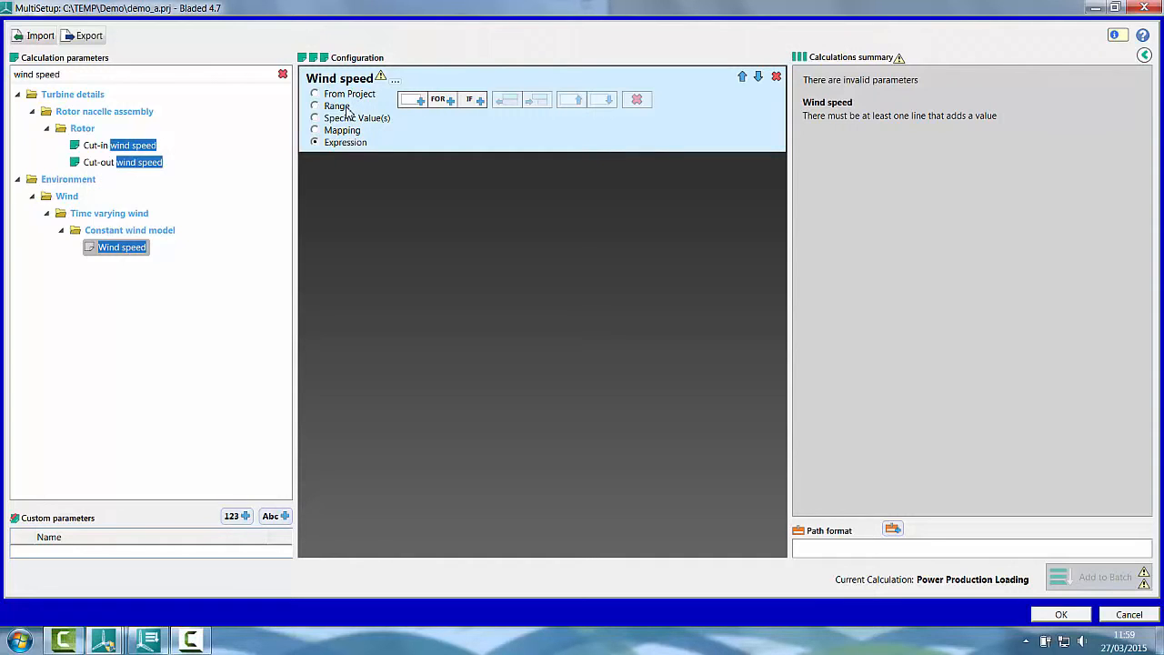
Define Wind speed as a range from 5 to 10 m/s with a step of 5.
{"action": "left_click", "coordinate": [315, 105]}
{"action": "double_click", "coordinate": [416, 117]}
{"action": "type", "text": "5"}
{"action": "left_click", "coordinate": [492, 118]}
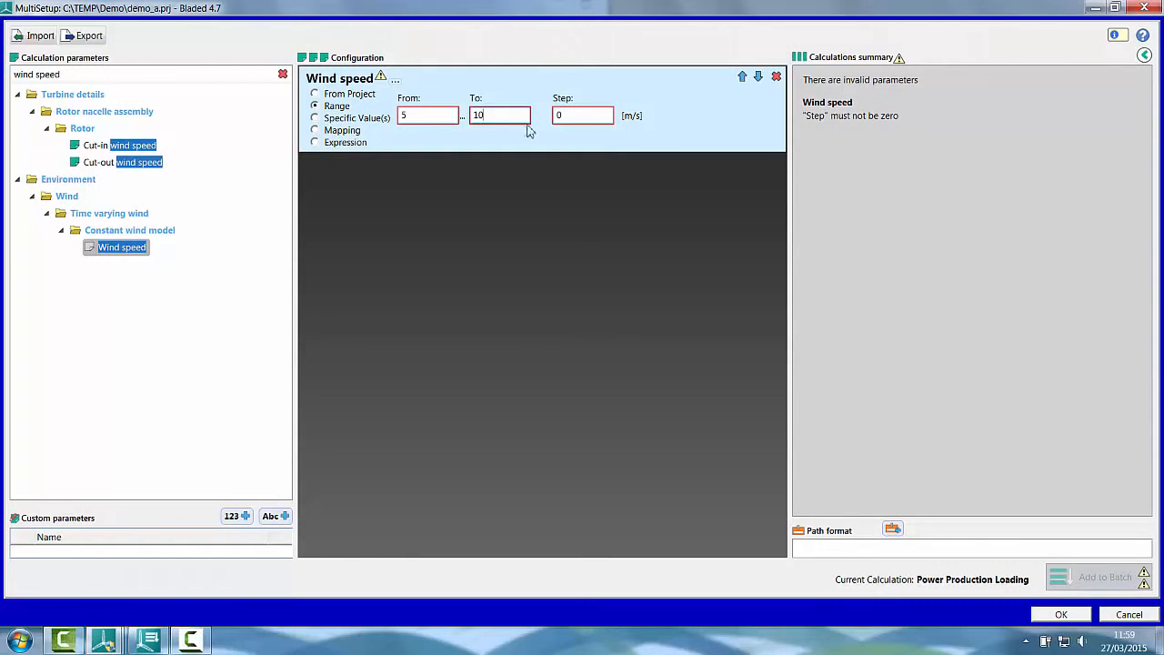
{"action": "double_click", "coordinate": [573, 118]}
{"action": "type", "text": "5"}
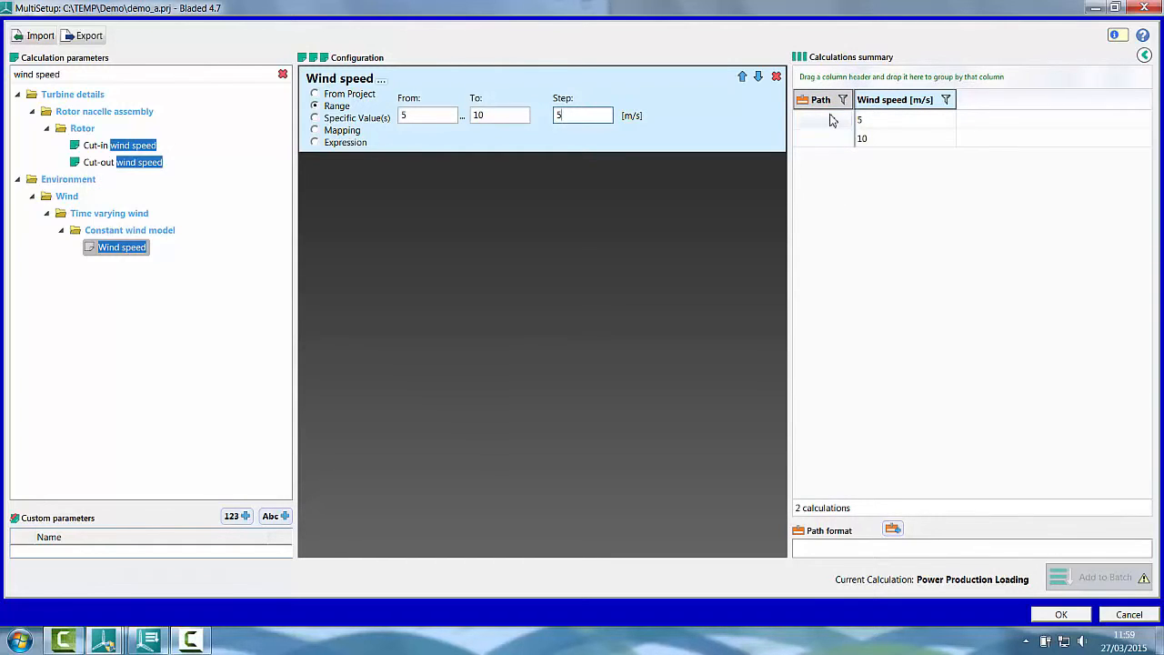
Set the path format to wind_ followed by the Wind speed parameter, with its path tag set to Use value.
{"action": "left_click", "coordinate": [819, 549]}
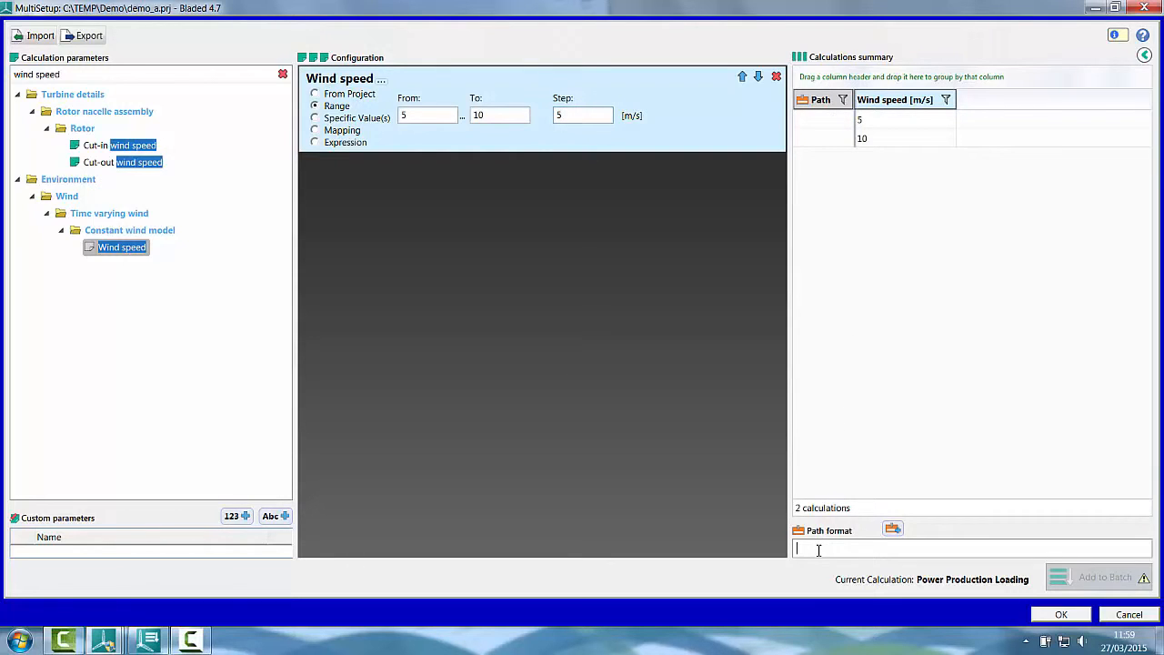
{"action": "type", "text": "wind"}
{"action": "left_click", "coordinate": [892, 528]}
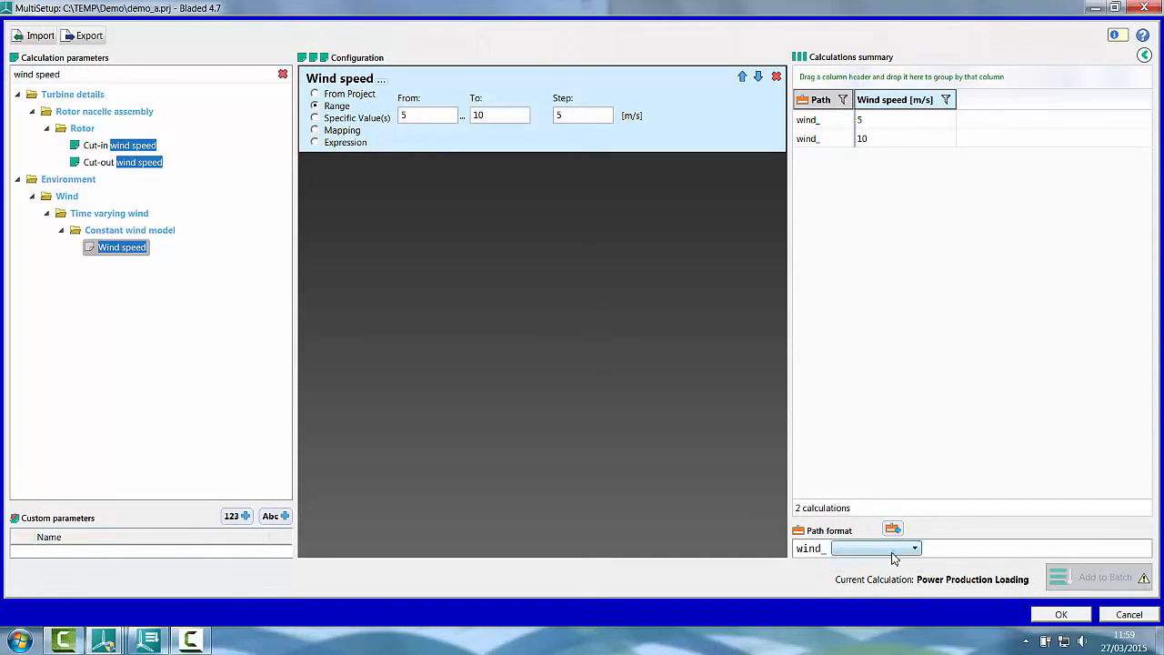
{"action": "left_click", "coordinate": [894, 551]}
{"action": "left_click", "coordinate": [876, 578]}
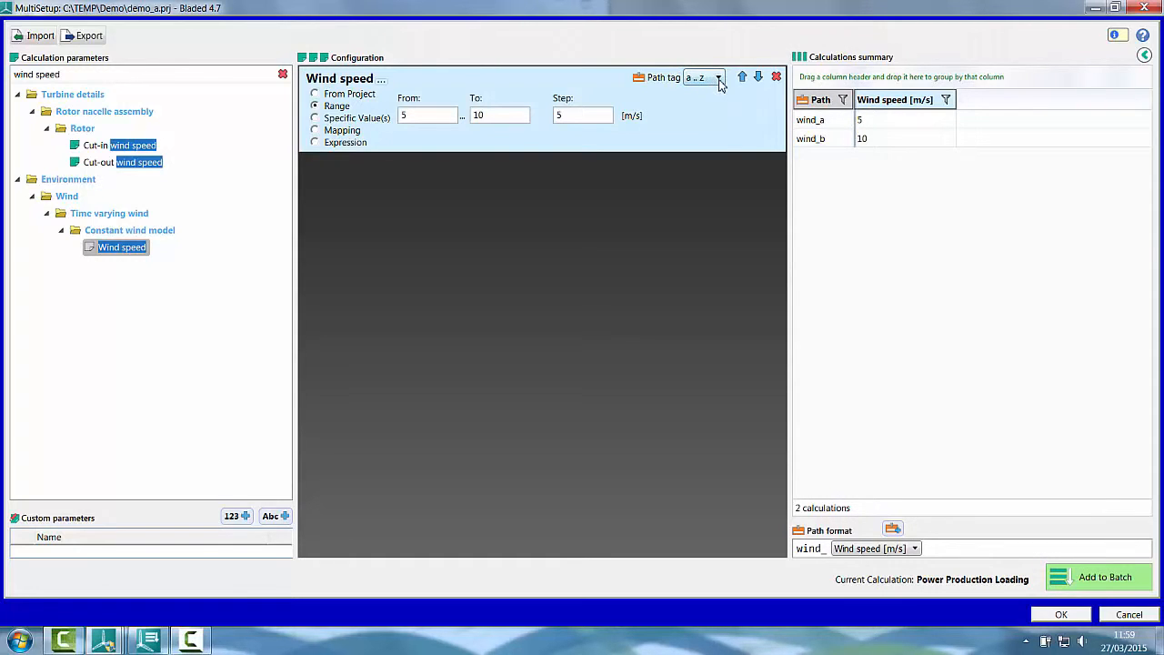
{"action": "left_click", "coordinate": [719, 80]}
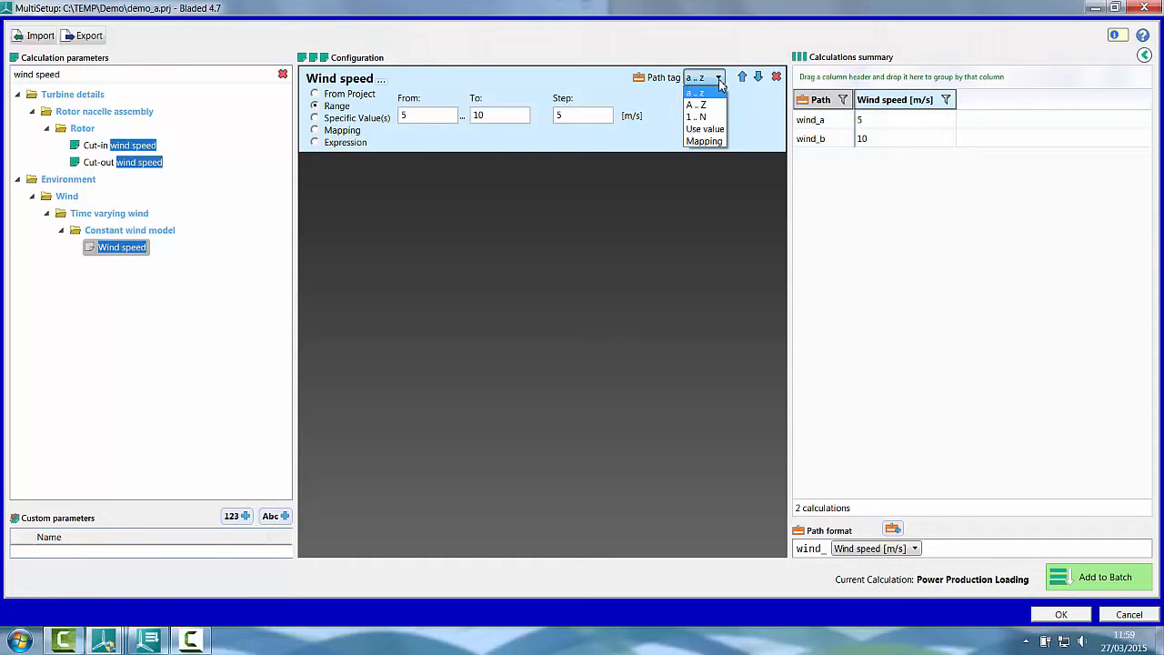
{"action": "left_click", "coordinate": [719, 133]}
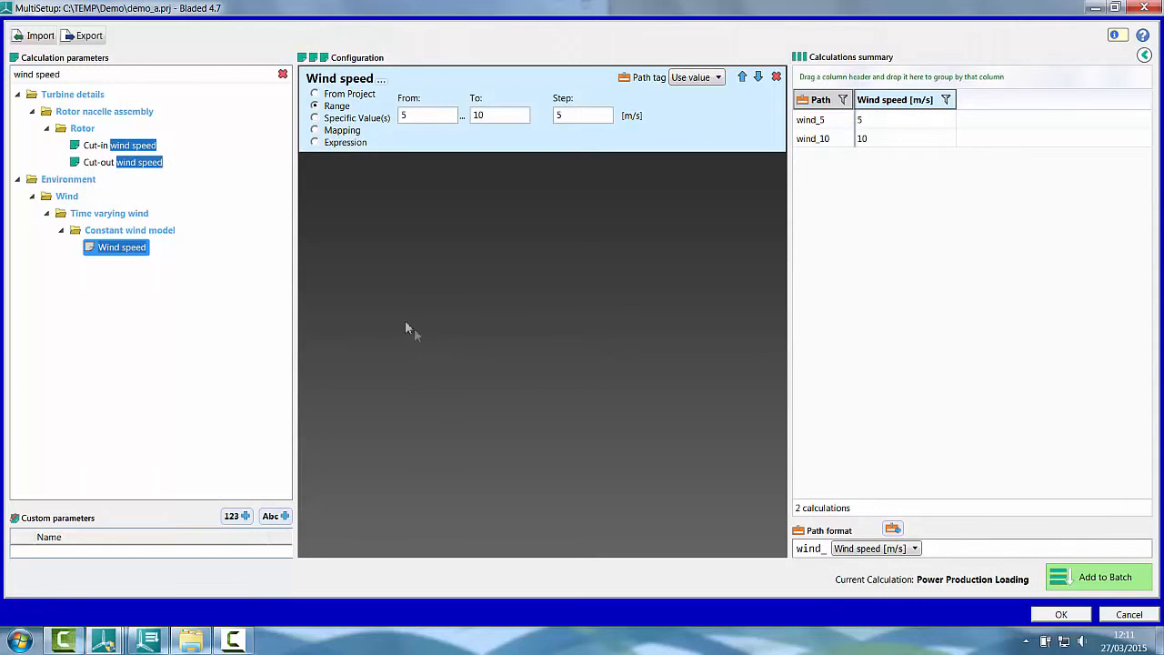
Add the constant wind model's Wind direction to the configuration with specific values of 90 and 180 degrees.
{"action": "left_click", "coordinate": [283, 76]}
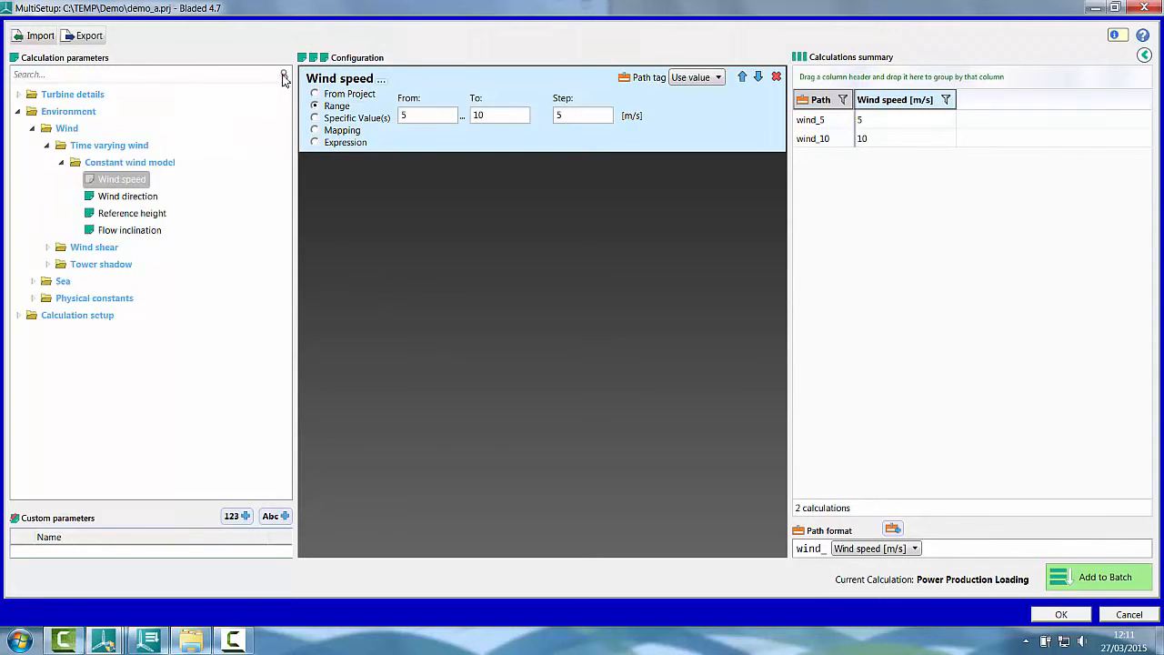
{"action": "left_click", "coordinate": [128, 199]}
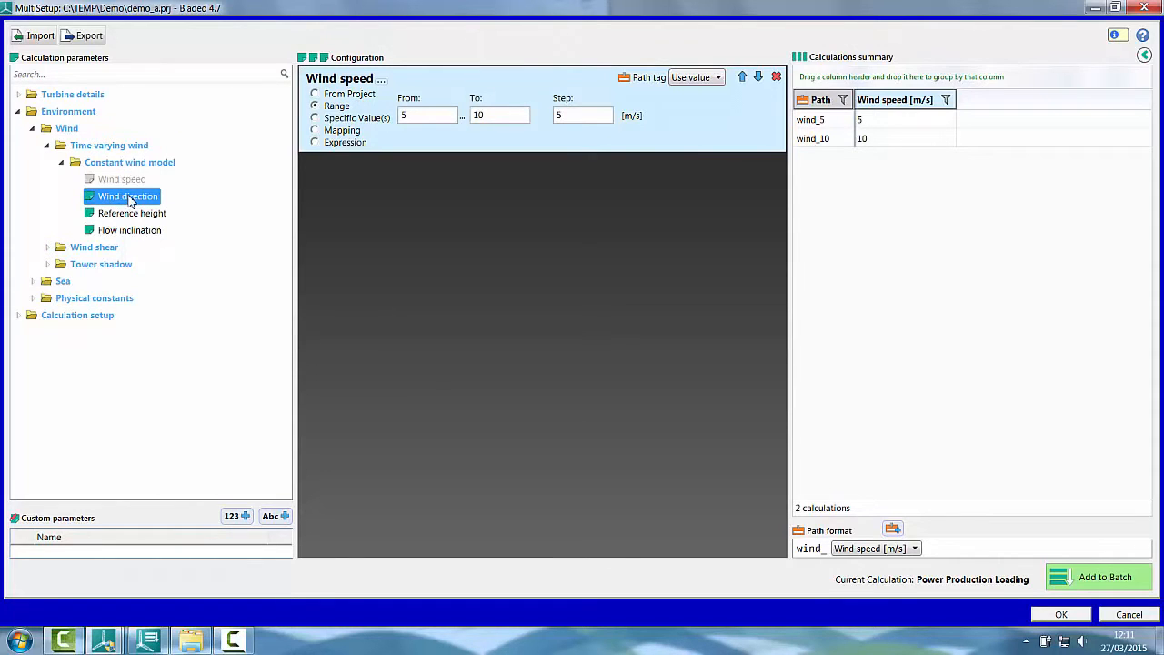
{"action": "double_click", "coordinate": [128, 199]}
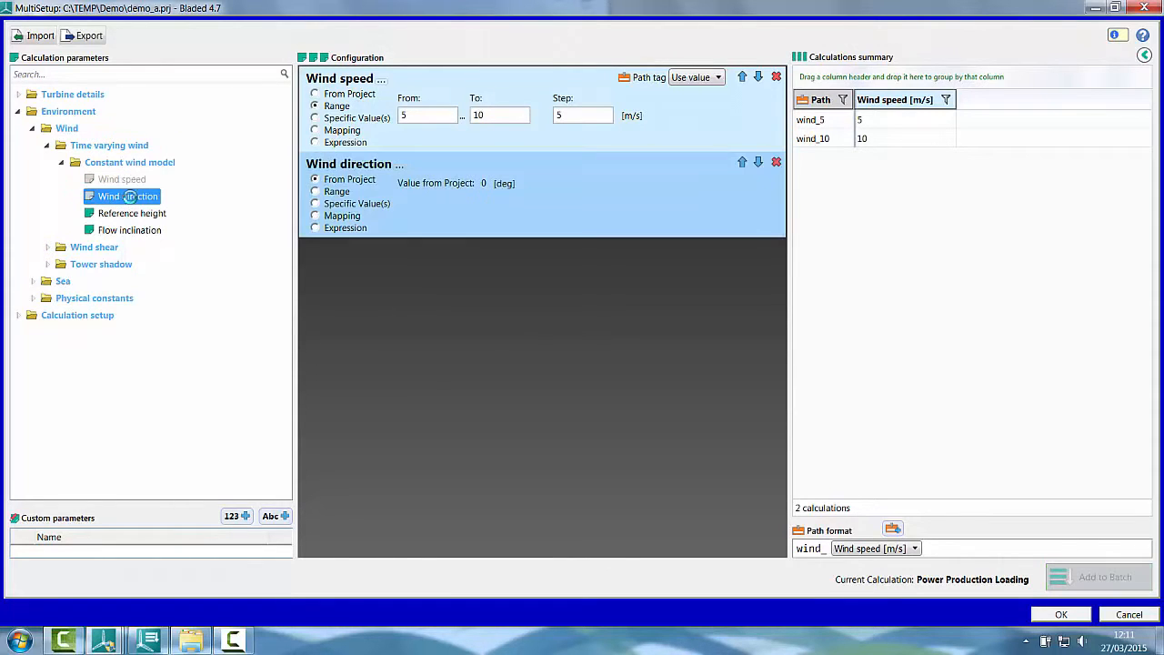
{"action": "left_click", "coordinate": [344, 203]}
{"action": "left_click", "coordinate": [503, 186]}
{"action": "left_click", "coordinate": [452, 209]}
{"action": "type", "text": "90"}
{"action": "key", "text": "Return"}
{"action": "type", "text": "180"}
{"action": "key", "text": "Return"}
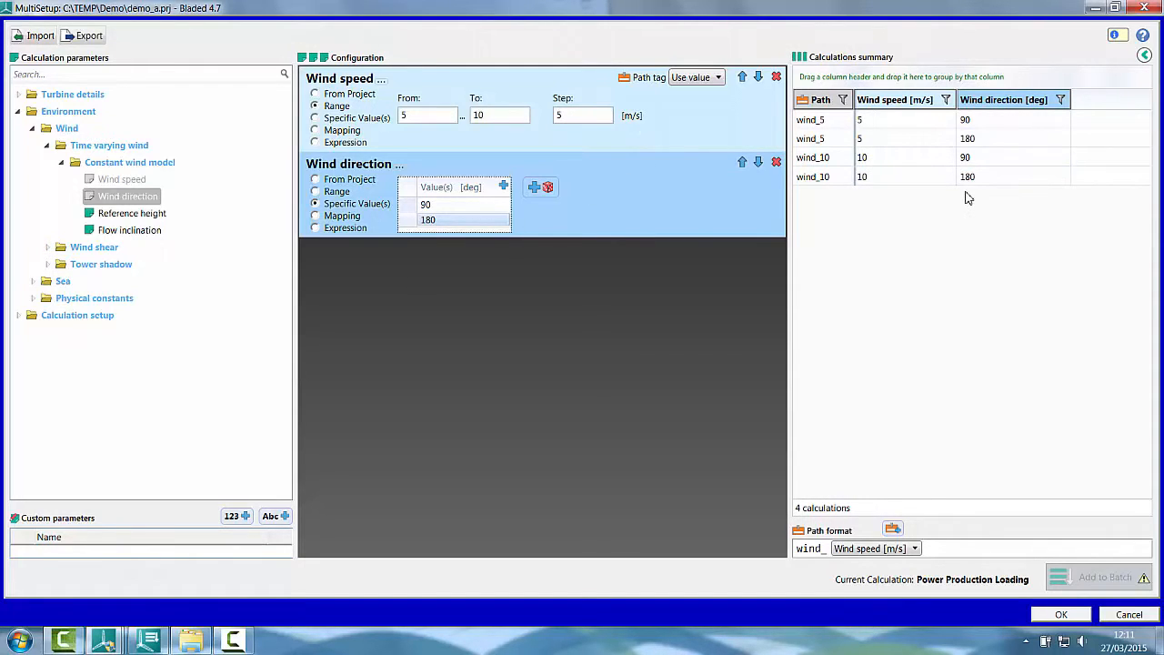
Extend the path format with \direction_ and the Wind direction parameter, setting its path tag to Use value.
{"action": "left_click", "coordinate": [938, 546]}
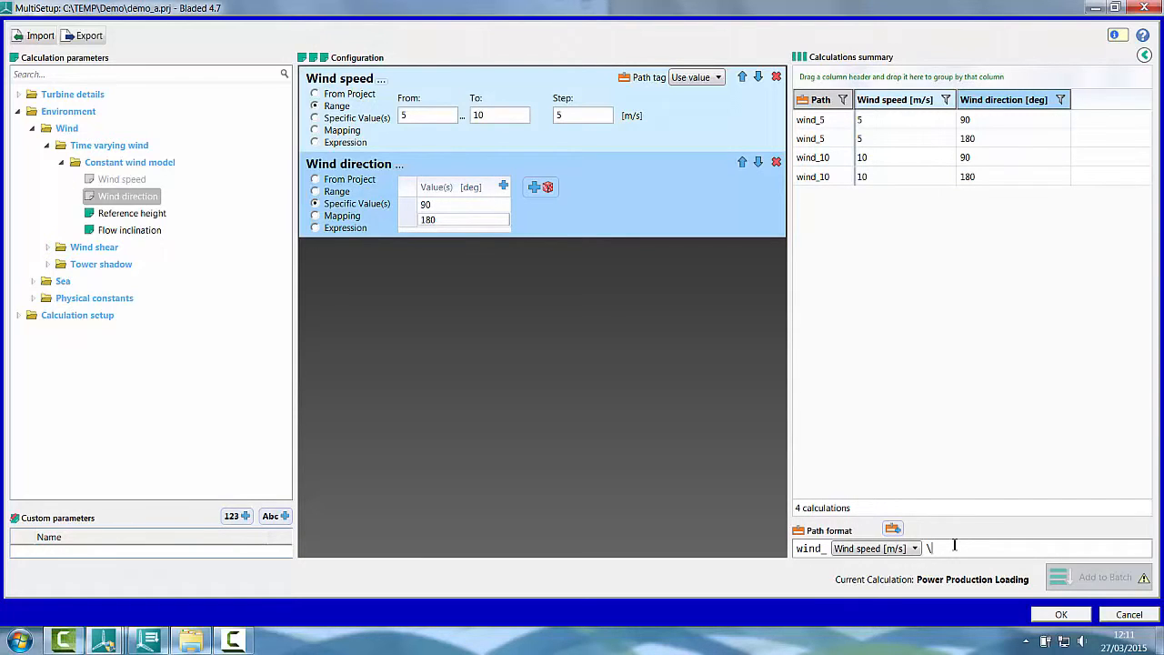
{"action": "type", "text": "direction_"}
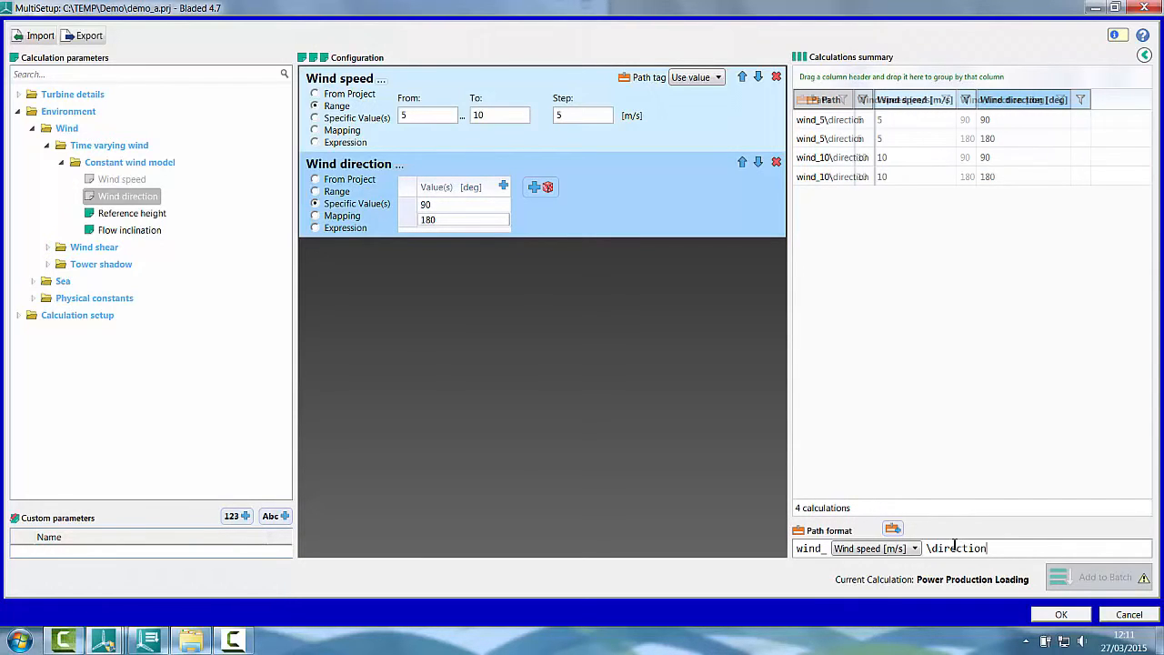
{"action": "left_click", "coordinate": [893, 529]}
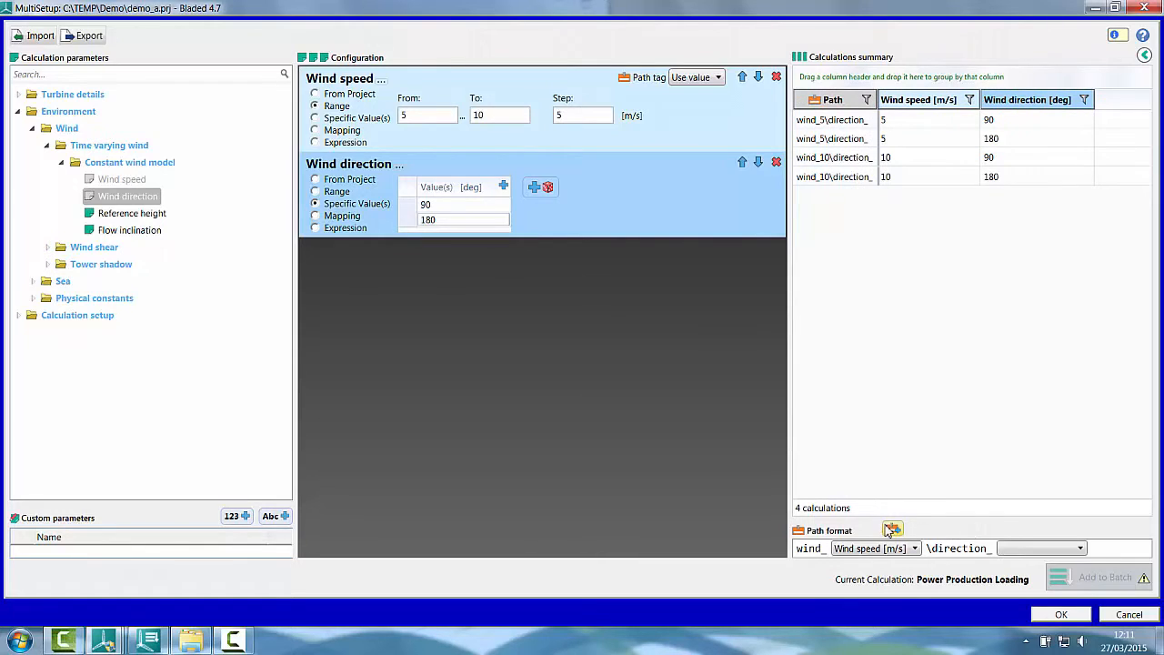
{"action": "left_click", "coordinate": [1011, 551]}
{"action": "left_click", "coordinate": [1037, 588]}
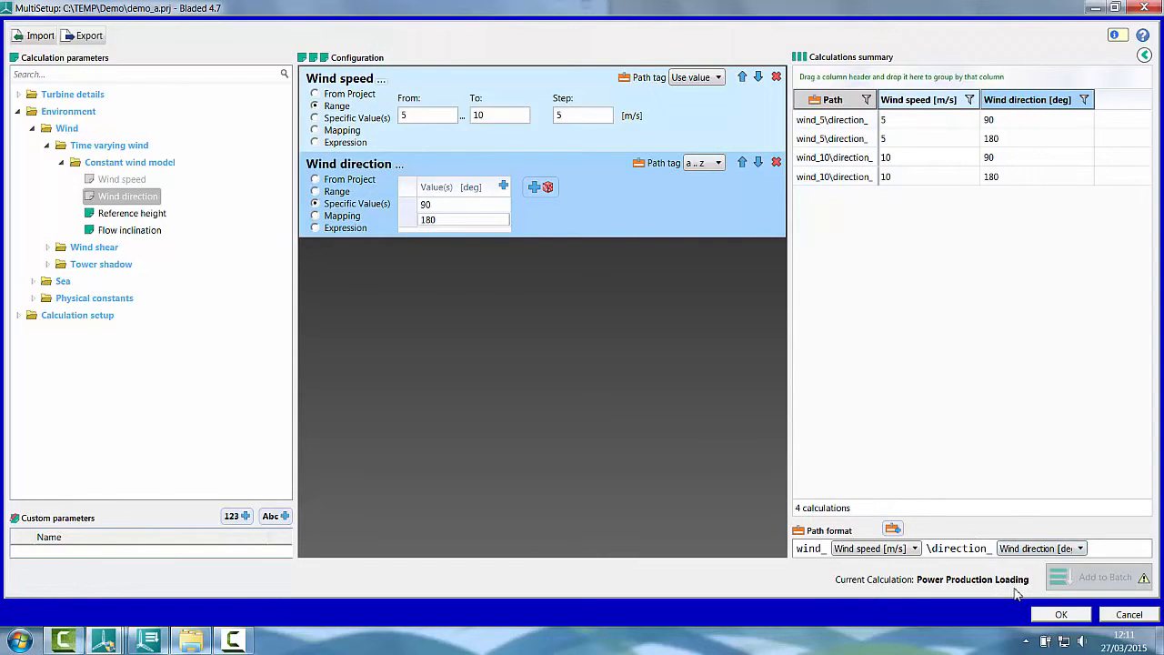
{"action": "left_click", "coordinate": [708, 164]}
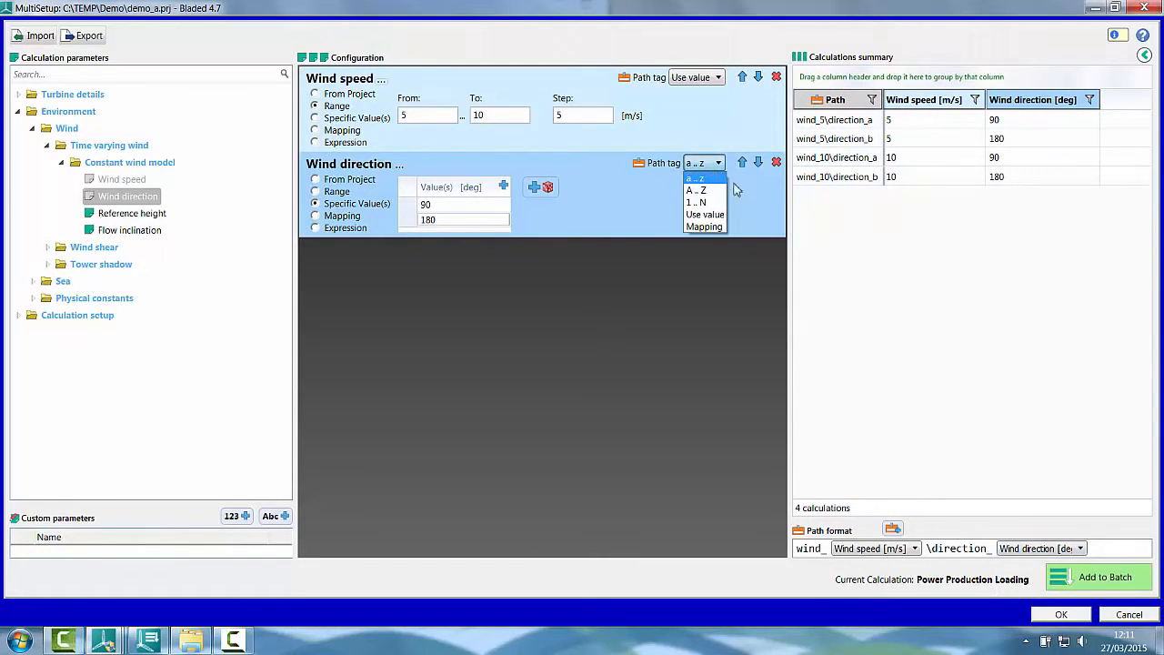
{"action": "left_click", "coordinate": [702, 213]}
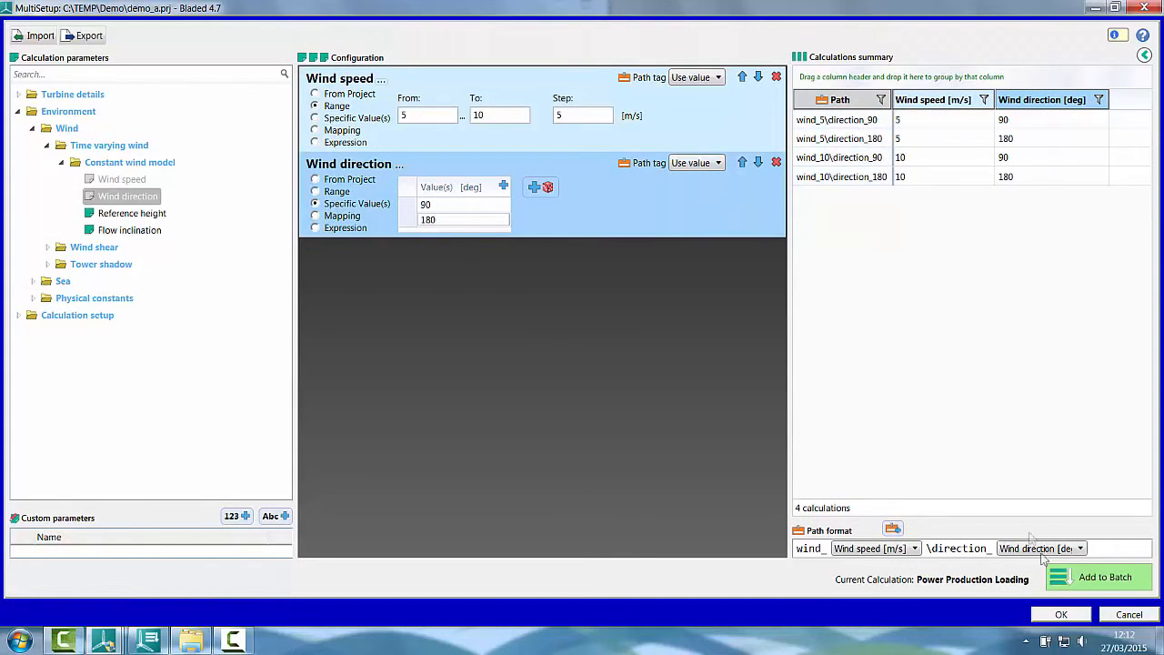
Add the generated calculations to the batch with C:\TEMP\Demo as the output directory.
{"action": "left_click", "coordinate": [1094, 580]}
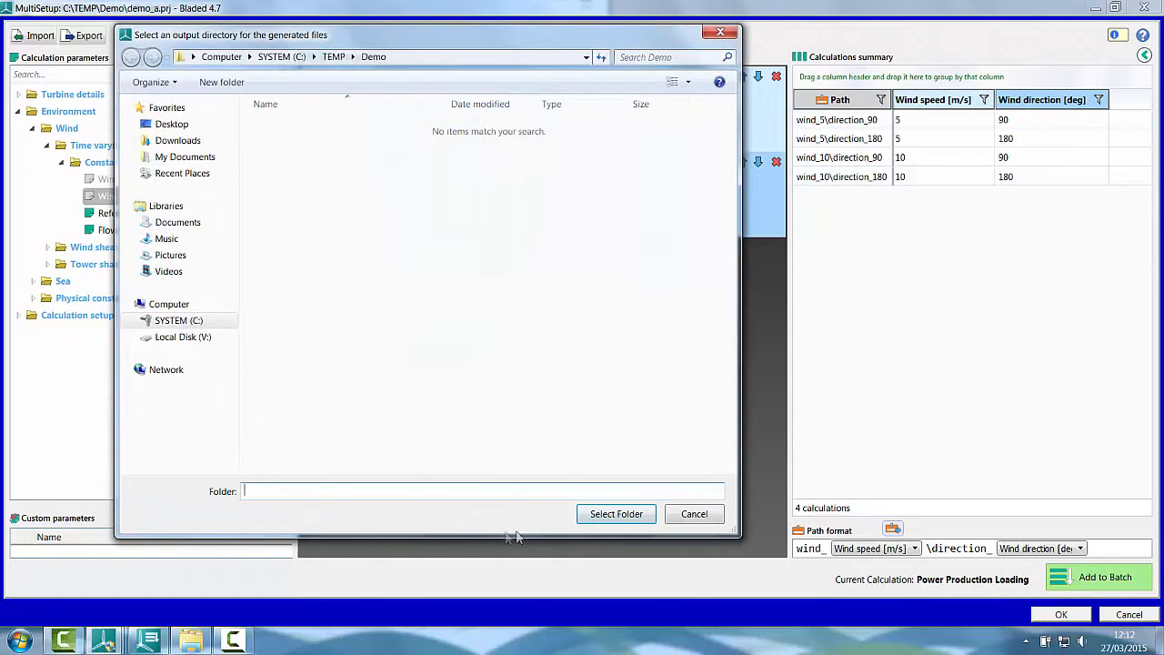
{"action": "left_click", "coordinate": [596, 514]}
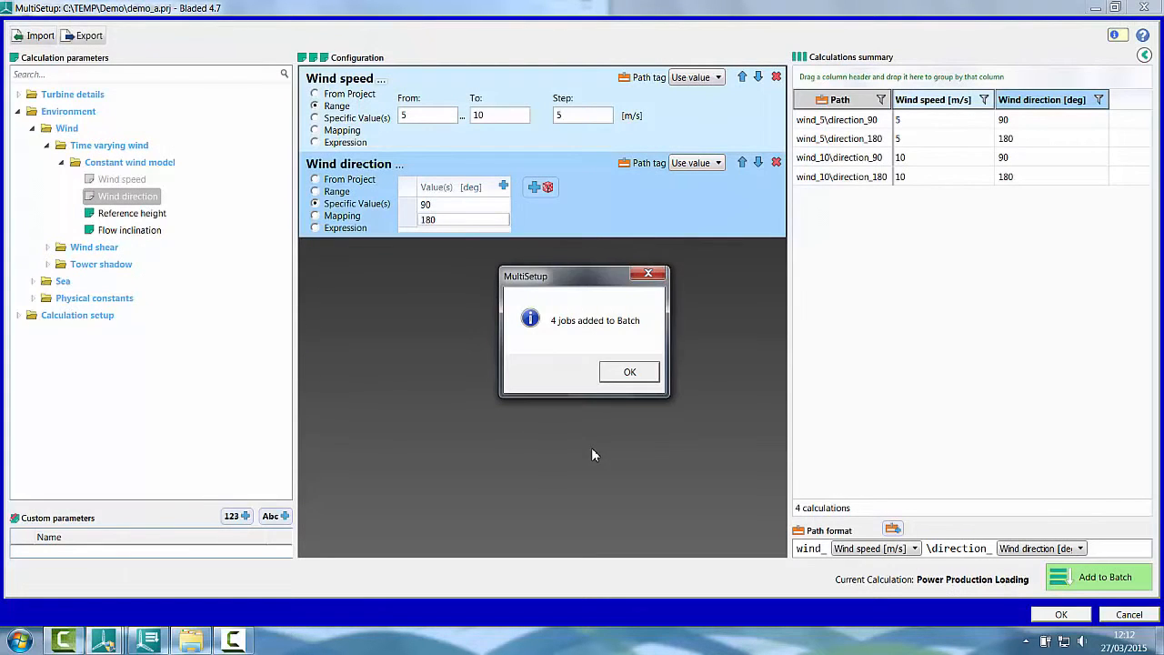
{"action": "left_click", "coordinate": [628, 373]}
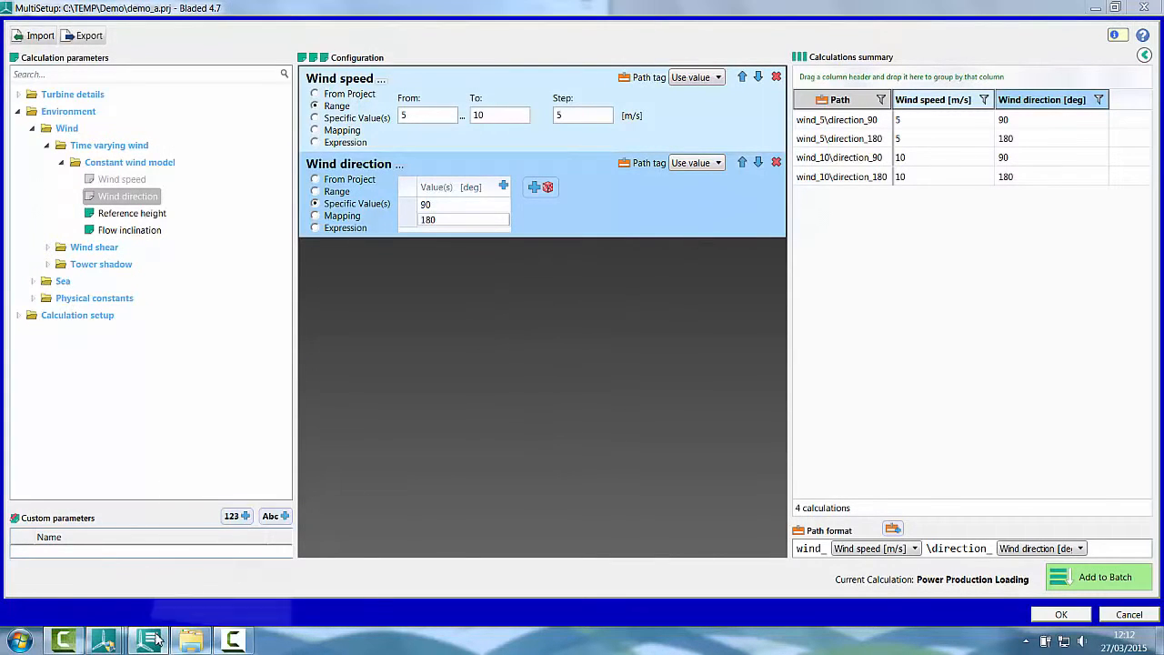
Switch to the batch window to review its job list, and minimise it to return to MultiSetup.
{"action": "left_click", "coordinate": [152, 639]}
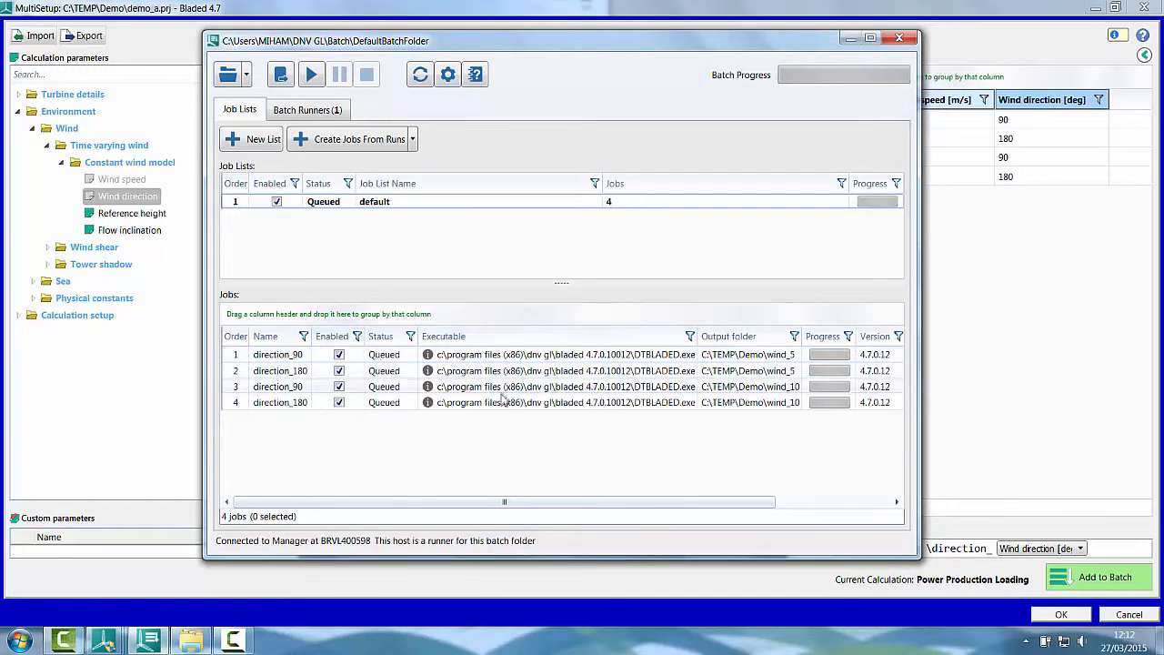
{"action": "left_click", "coordinate": [850, 38]}
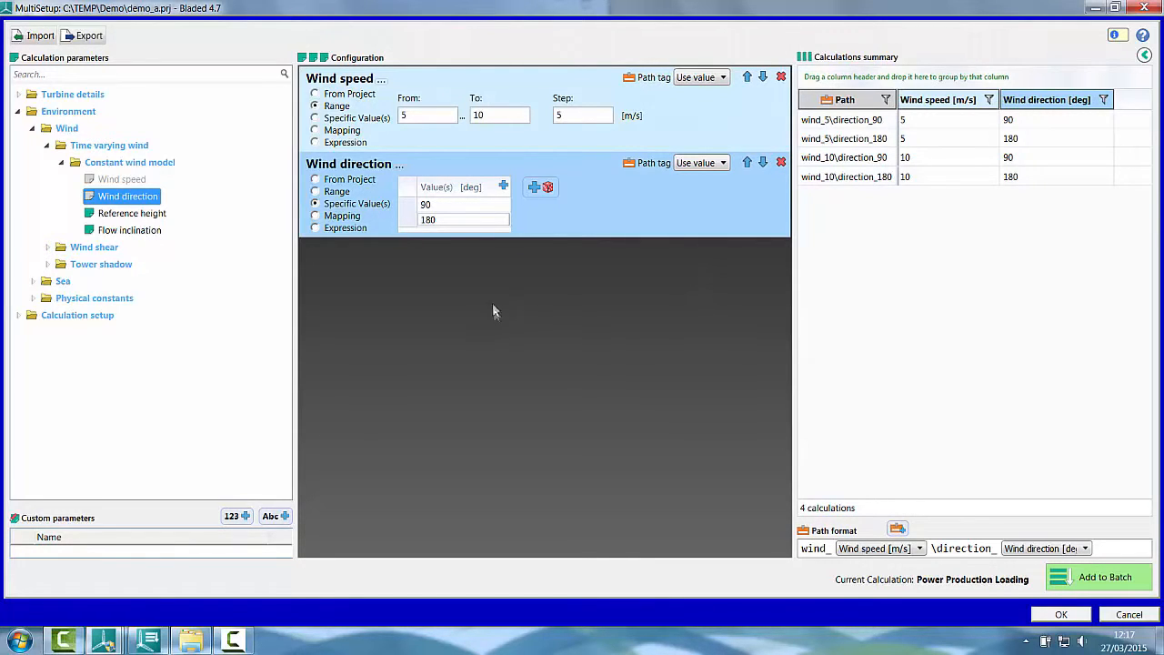
Add the Wind shear exponent from Exponential Vertical Shear to the configuration and widen the calculations summary to fit its column.
{"action": "left_click", "coordinate": [46, 247]}
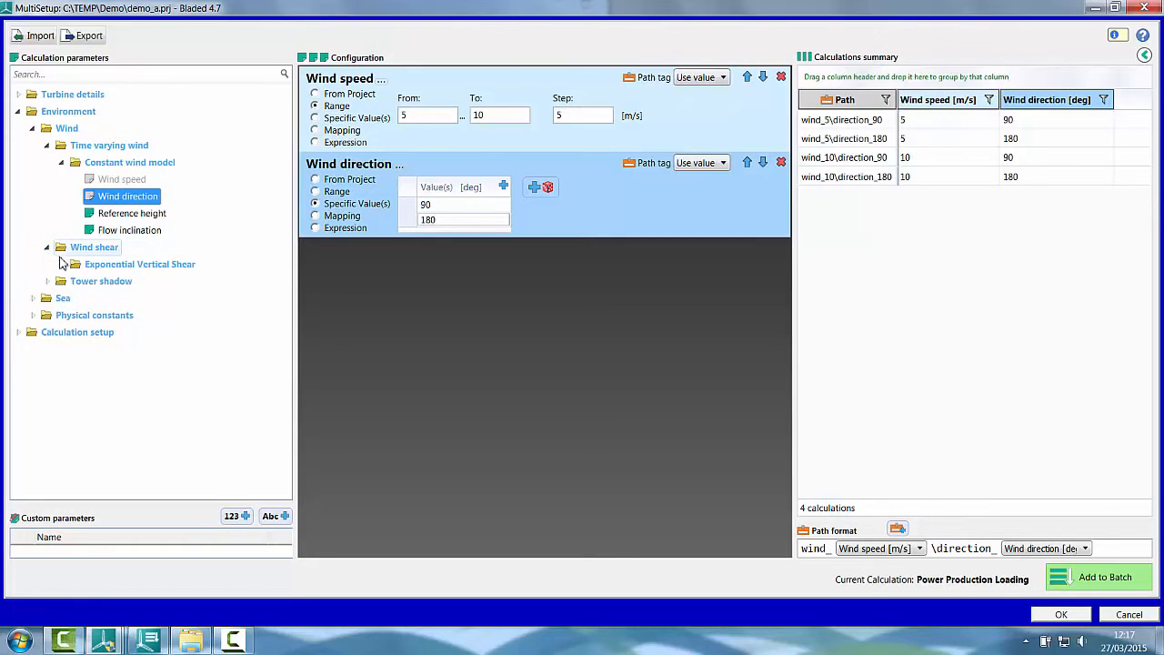
{"action": "left_click", "coordinate": [61, 264]}
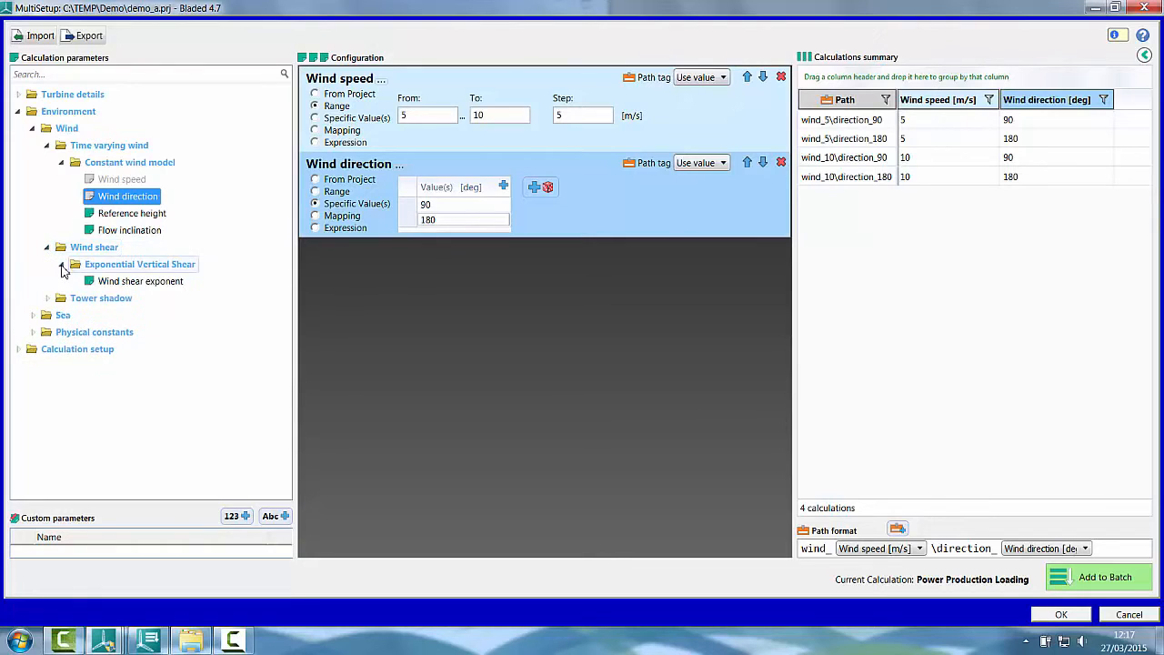
{"action": "double_click", "coordinate": [115, 283]}
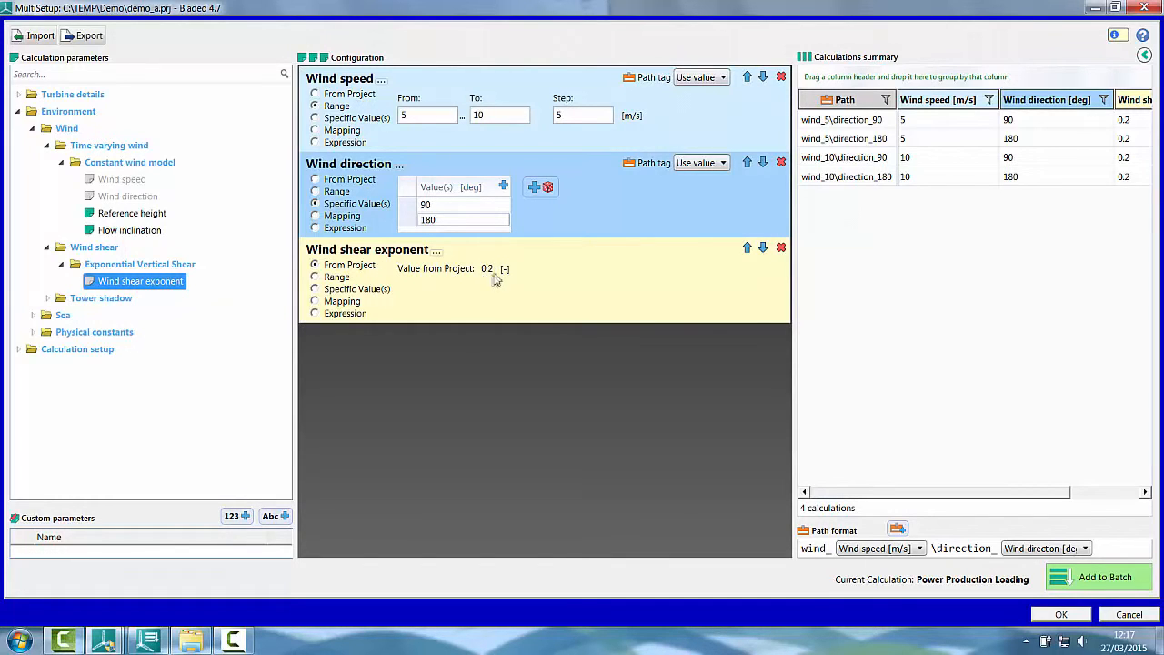
{"action": "left_click_drag", "start_coordinate": [794, 207], "coordinate": [724, 211]}
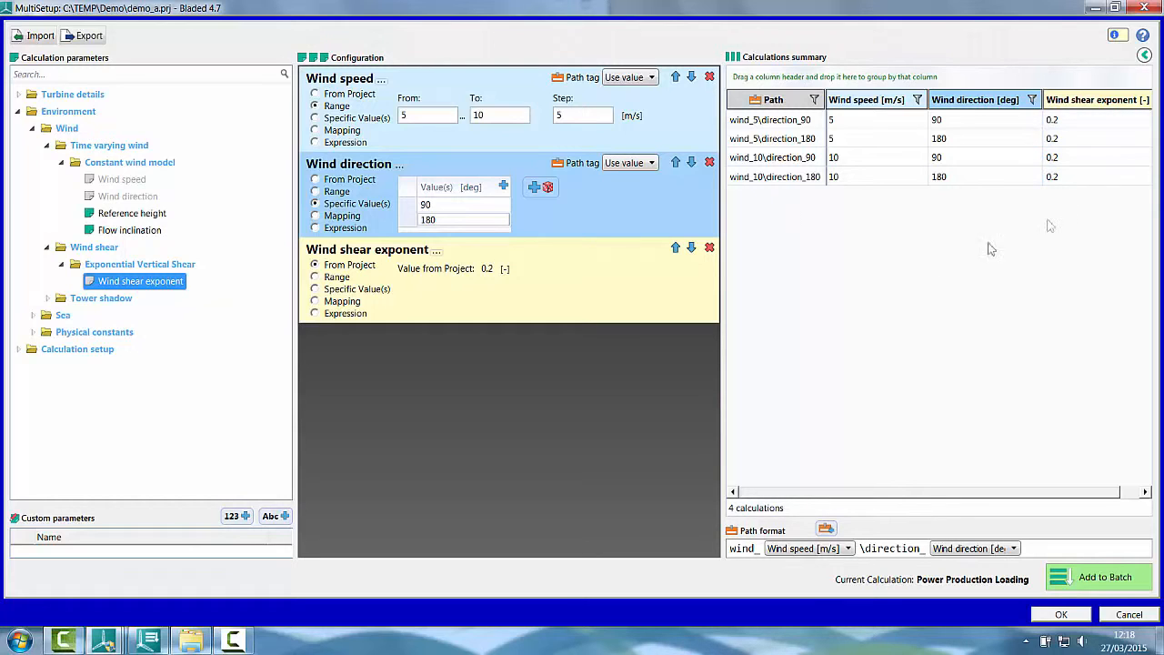
Define the Wind shear exponent as a mapping that references the Wind direction parameter.
{"action": "left_click", "coordinate": [353, 308]}
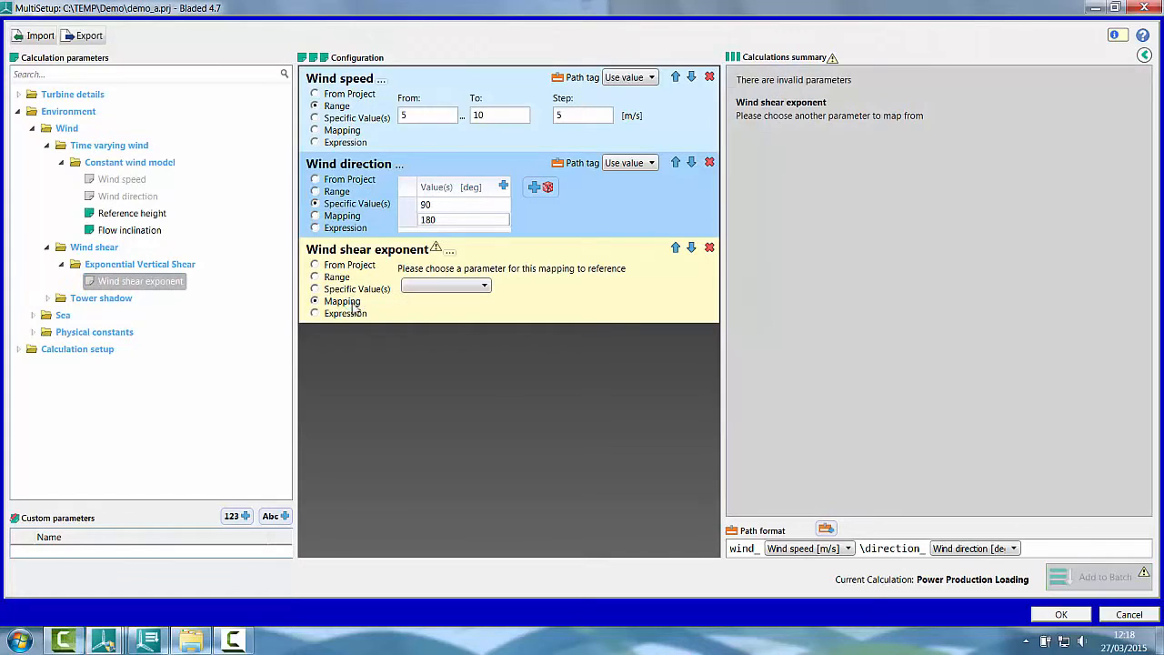
{"action": "left_click", "coordinate": [473, 290]}
{"action": "left_click", "coordinate": [459, 328]}
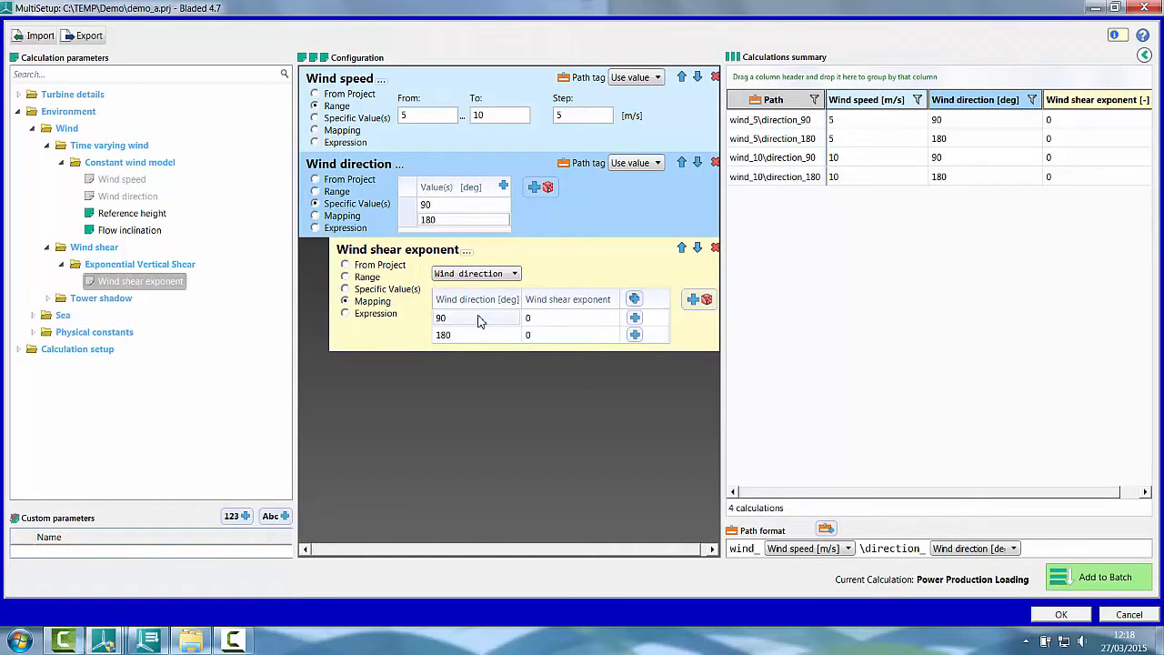
Set the mapped wind shear exponent to 0.2 for the 90 degree direction and 0.3 for the 180 degree direction.
{"action": "left_click", "coordinate": [563, 320]}
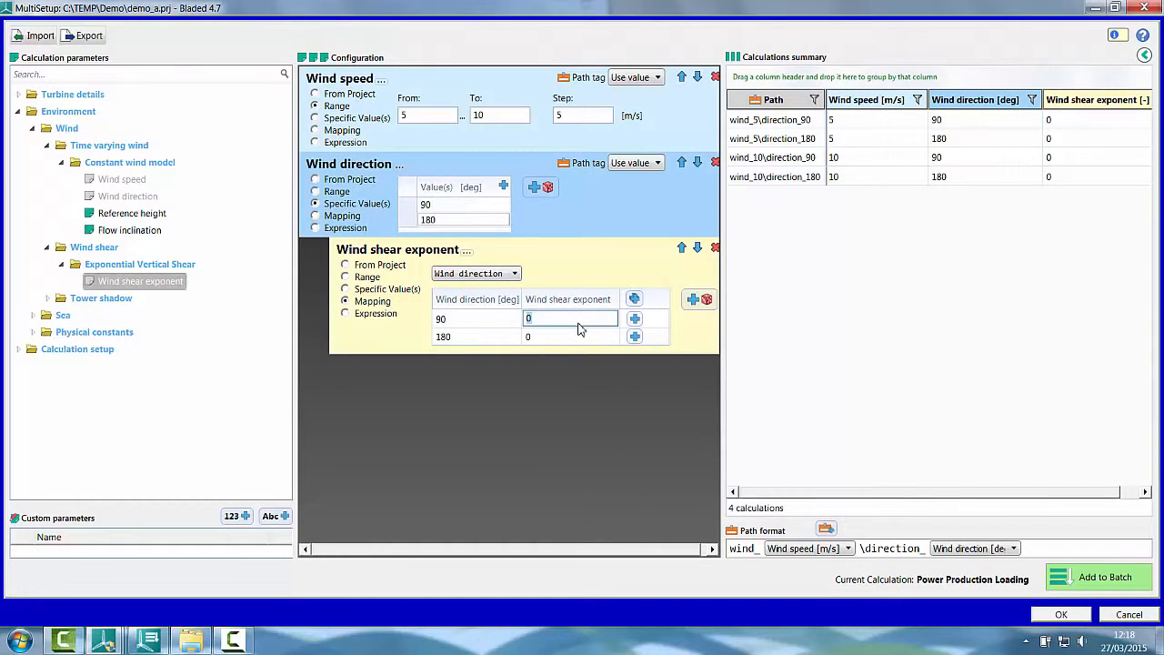
{"action": "type", "text": ".2"}
{"action": "key", "text": "Return"}
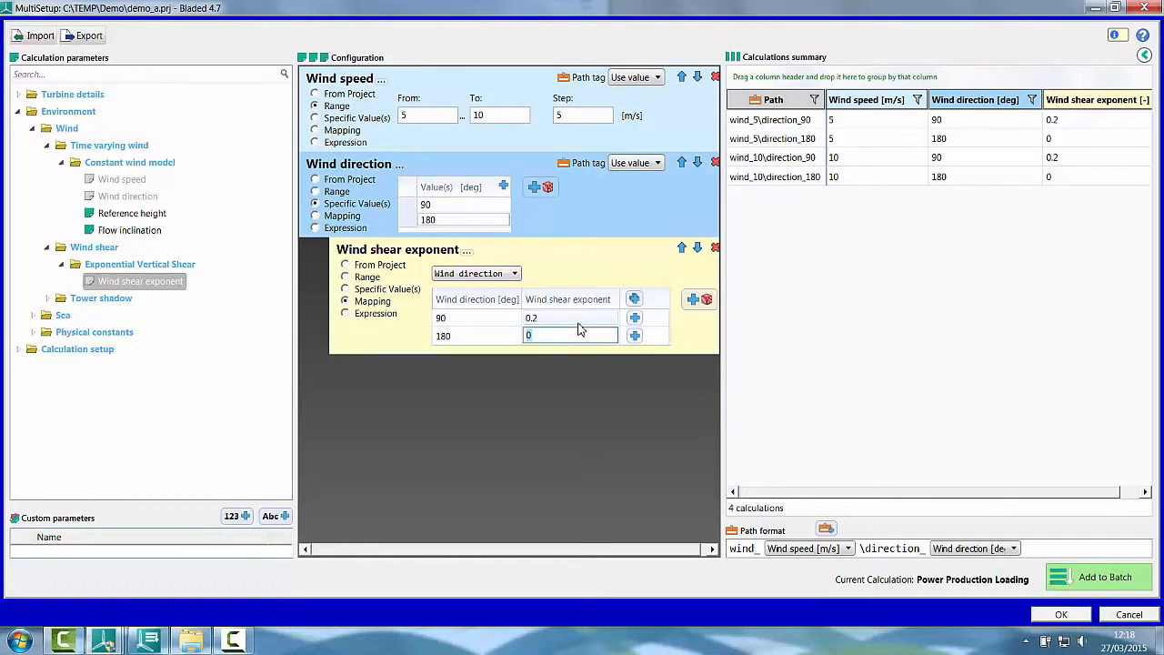
{"action": "type", "text": ".3"}
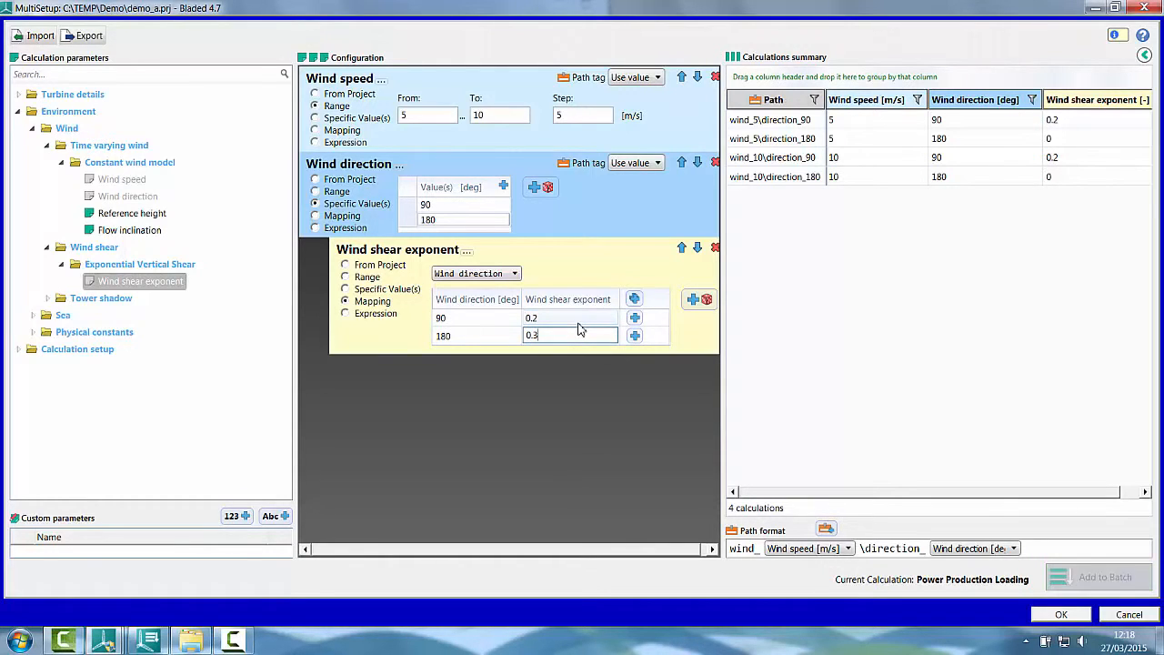
{"action": "key", "text": "Return"}
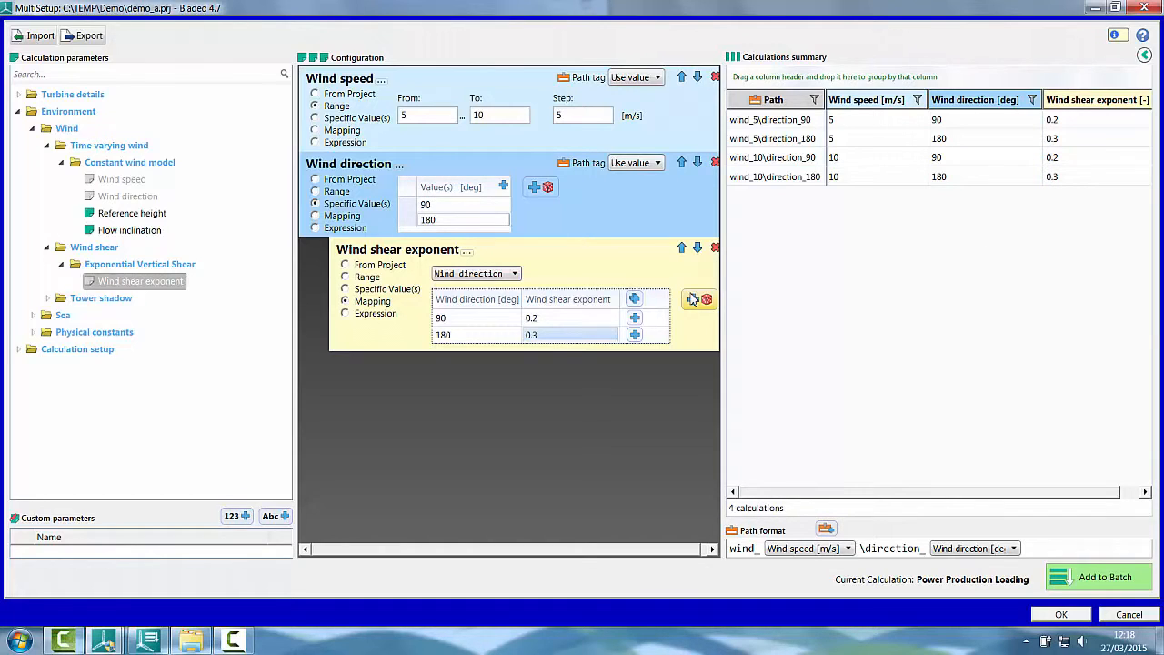
Add two more wind shear exponents, 0.21 and 0.22, to the mapping for the 90 degree wind direction.
{"action": "left_click", "coordinate": [635, 318]}
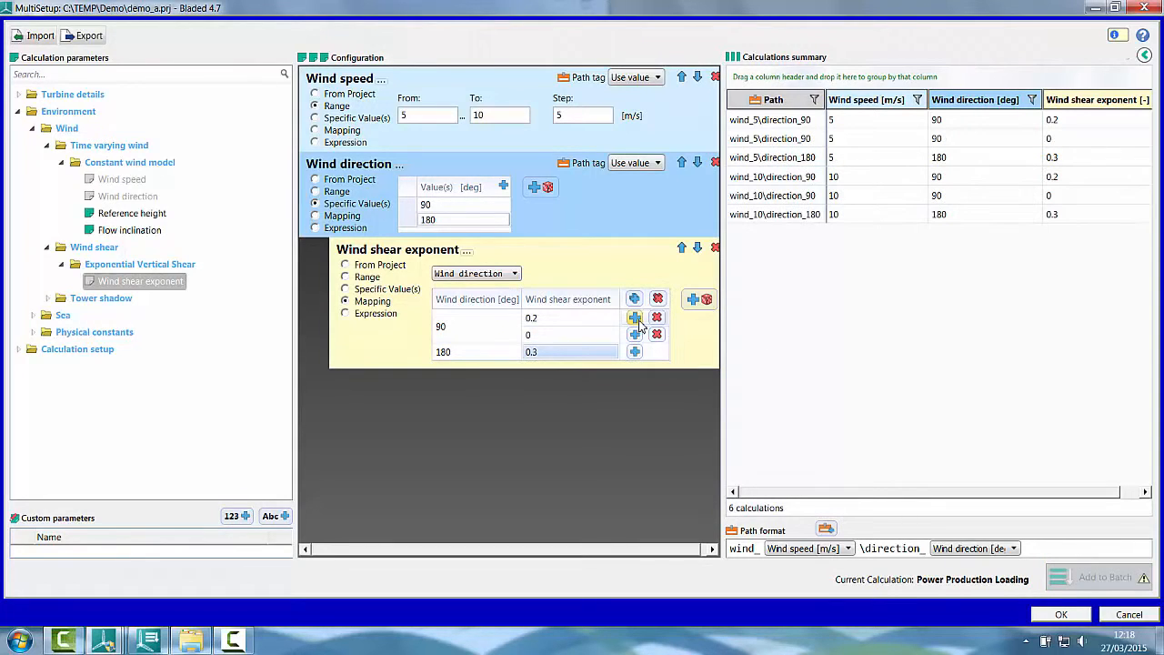
{"action": "left_click", "coordinate": [635, 334]}
{"action": "left_click", "coordinate": [575, 342]}
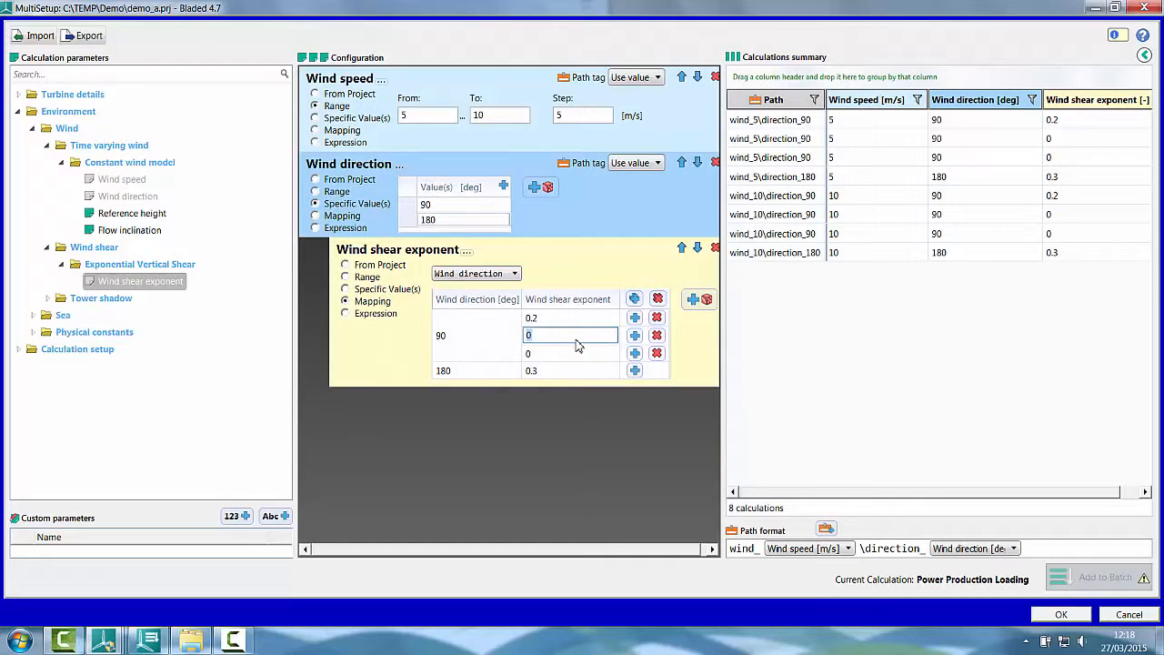
{"action": "type", "text": ".21"}
{"action": "key", "text": "Return"}
{"action": "key", "text": "Return"}
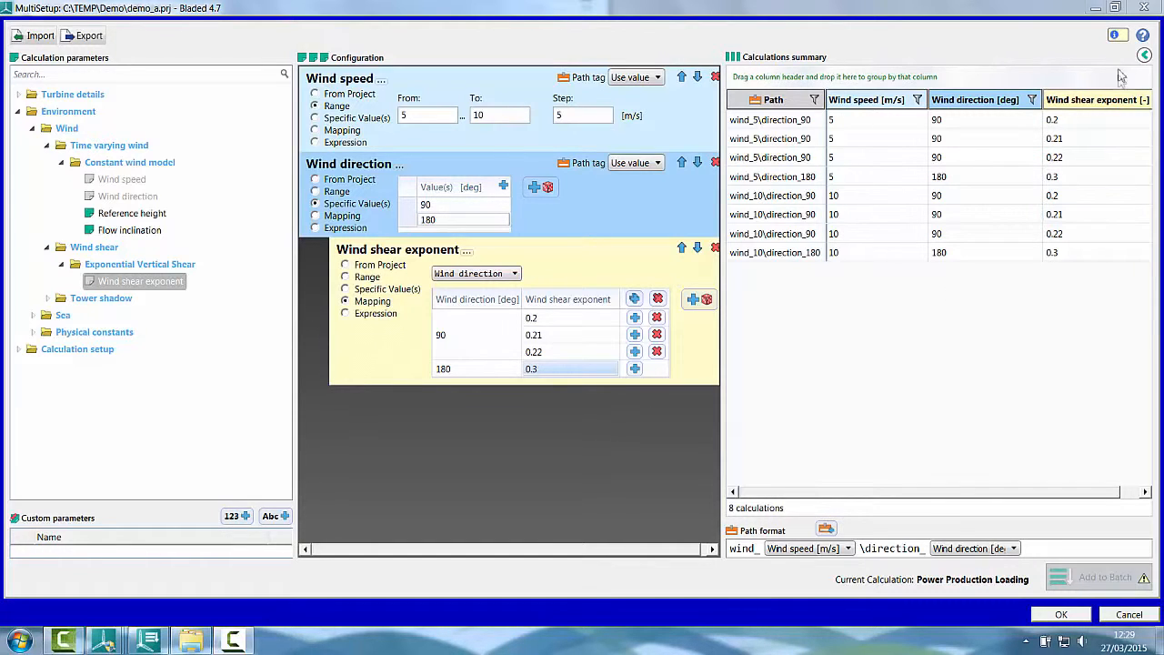
Open the MultiSetup help tips and go through them from the Path Format Editor page to the Further Help page.
{"action": "left_click", "coordinate": [1115, 36]}
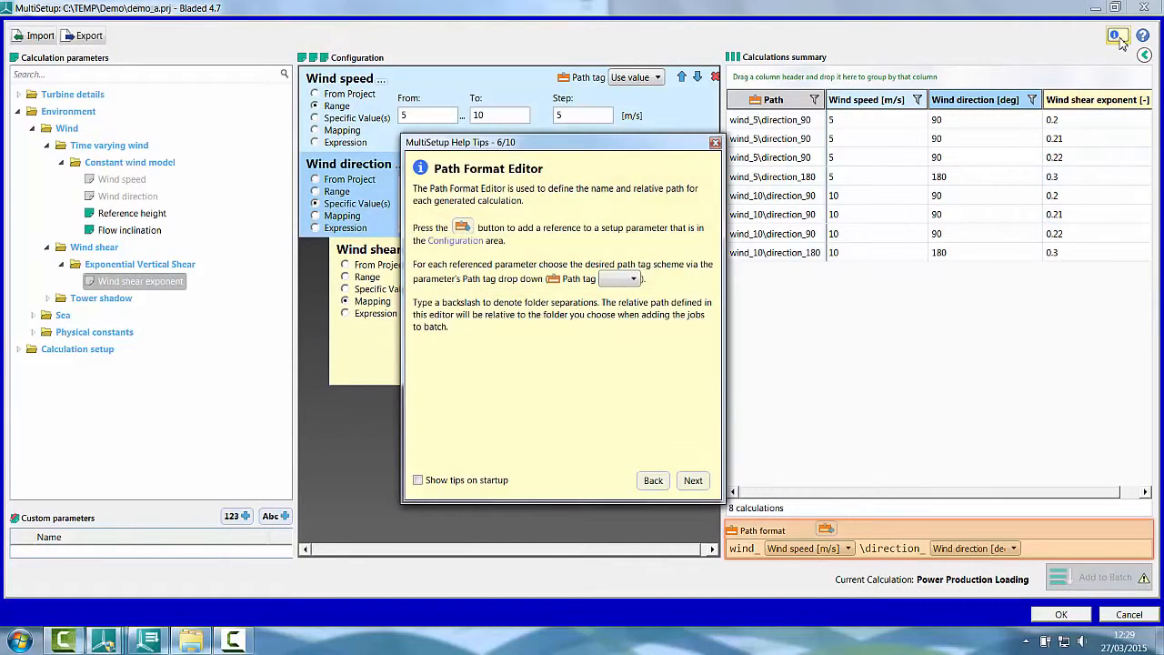
{"action": "left_click", "coordinate": [695, 482]}
{"action": "left_click", "coordinate": [694, 481]}
{"action": "left_click", "coordinate": [694, 481]}
{"action": "left_click", "coordinate": [694, 481]}
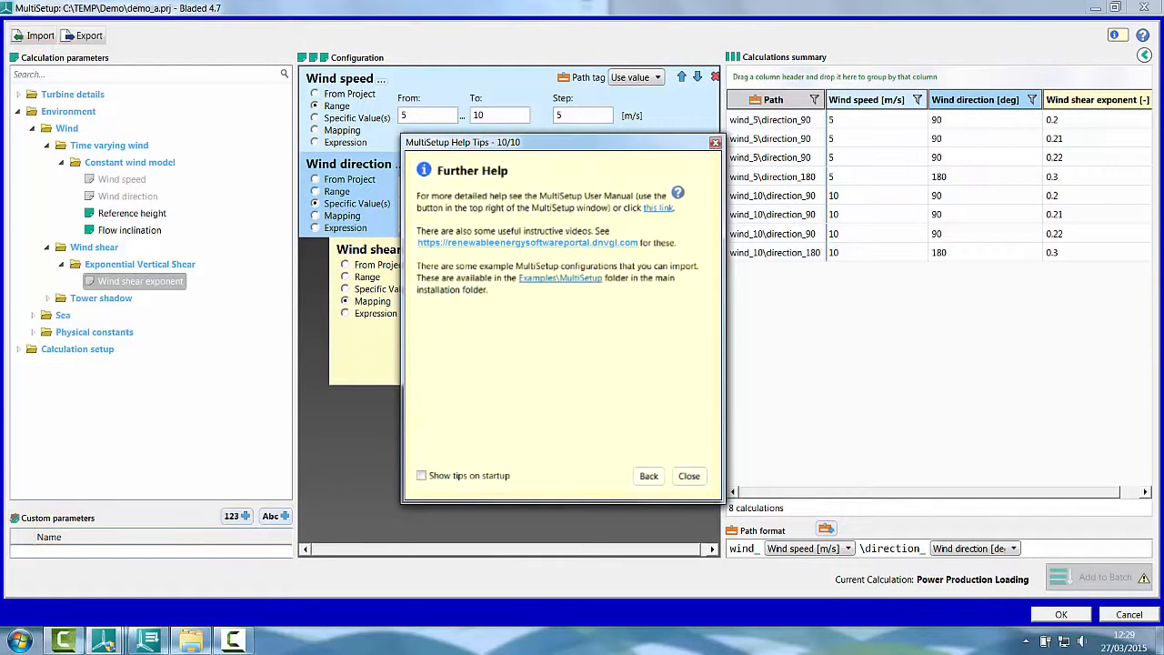